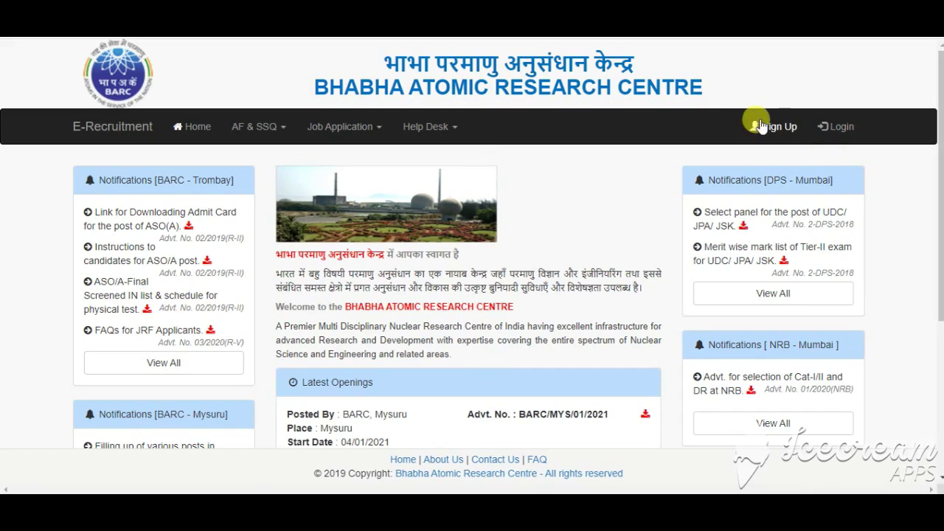
Open the Login page in a new tab and examine its credential fields, captcha, registration and password-recovery links.
right_click(833, 128)
left_click(864, 137)
left_click(213, 37)
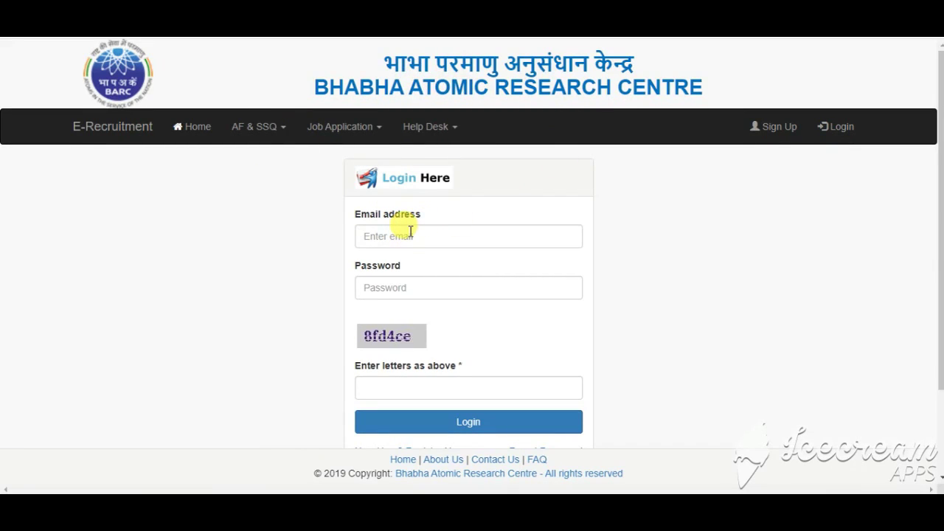
scroll(413, 230, "down", 3)
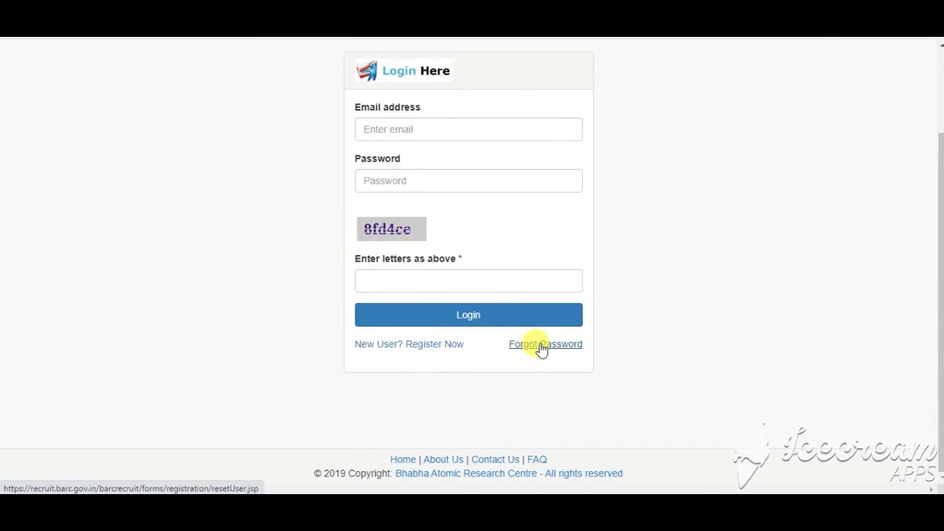
left_click(411, 130)
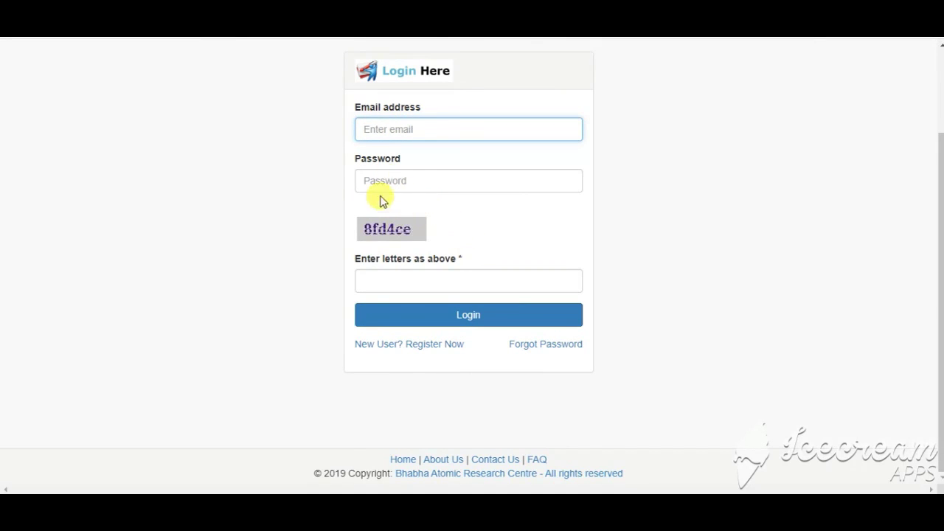
scroll(347, 162, "up", 3)
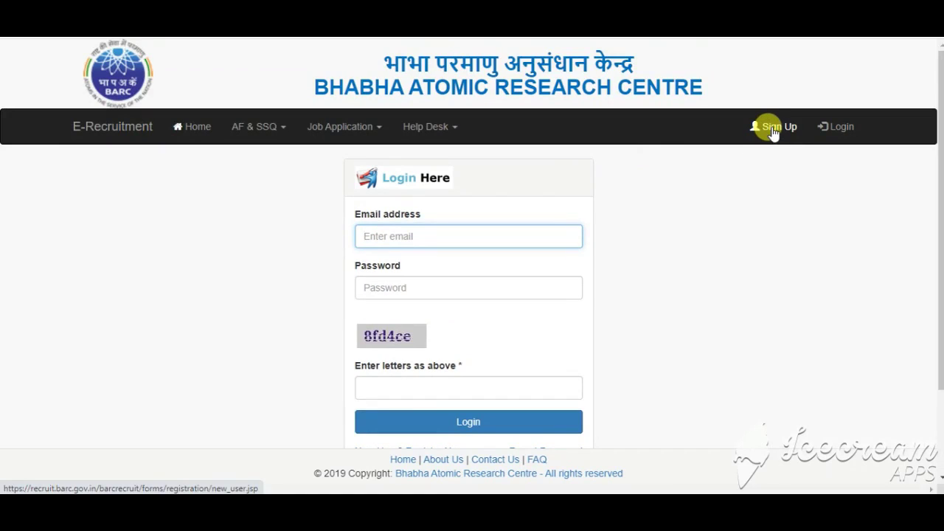
Open the Sign Up page and look over the fields of the User Registration form.
left_click(771, 133)
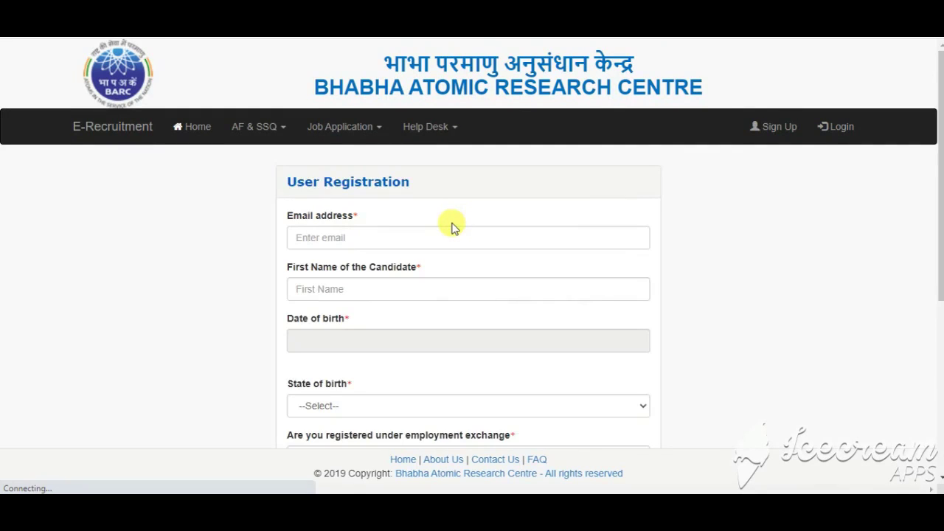
left_click(323, 240)
scroll(354, 228, "down", 2)
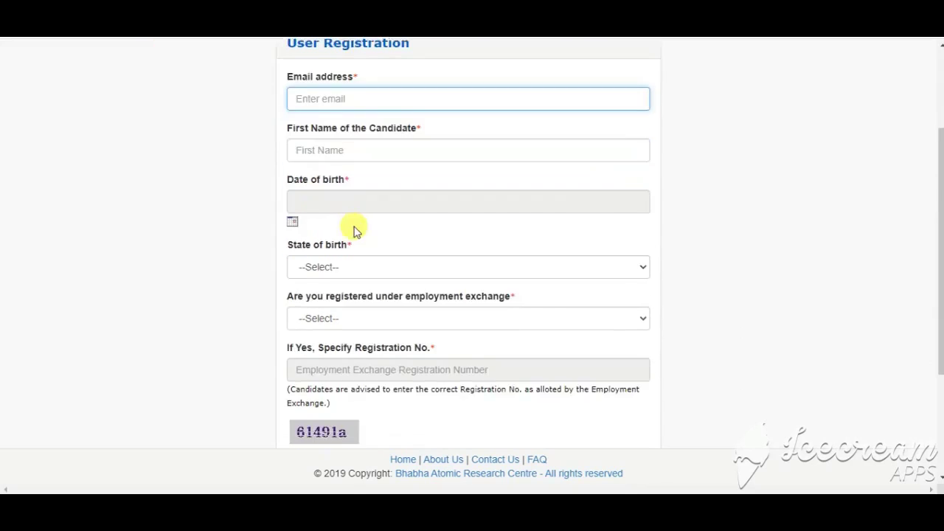
scroll(350, 215, "up", 2)
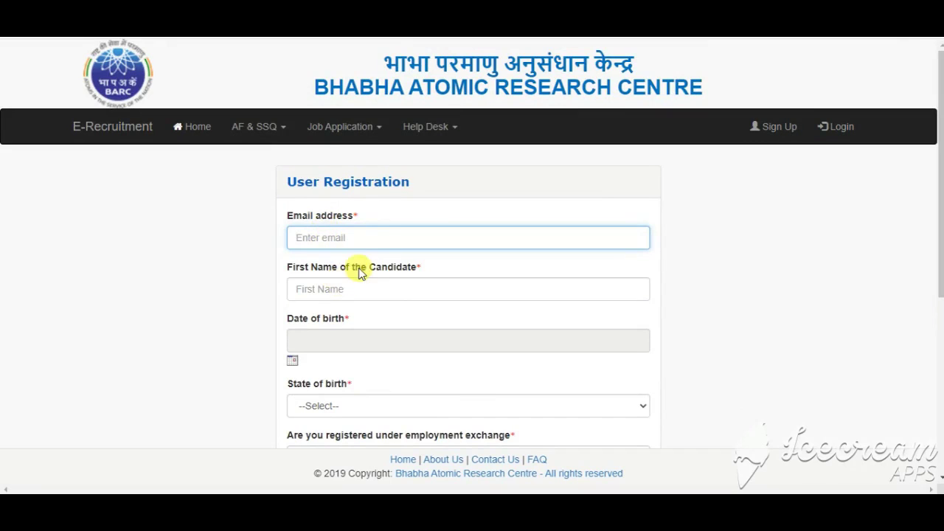
Examine the available State of birth choices and the Date of birth field in the registration form.
scroll(360, 270, "down", 3)
left_click(342, 207)
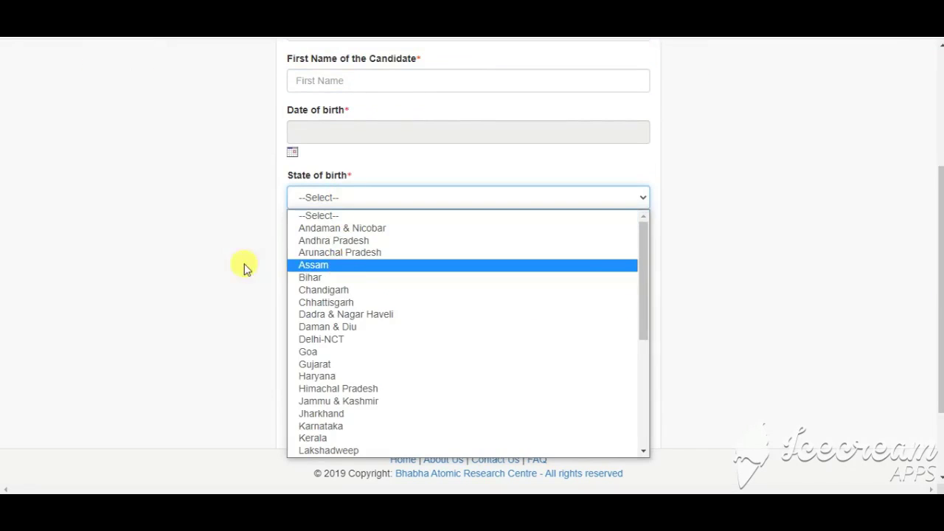
left_click(222, 262)
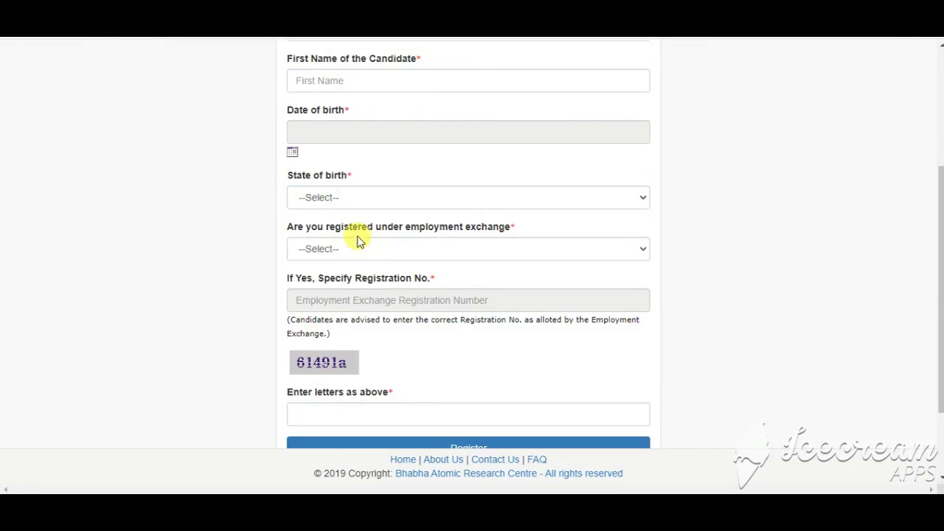
left_click(350, 197)
left_click(227, 246)
left_click(337, 131)
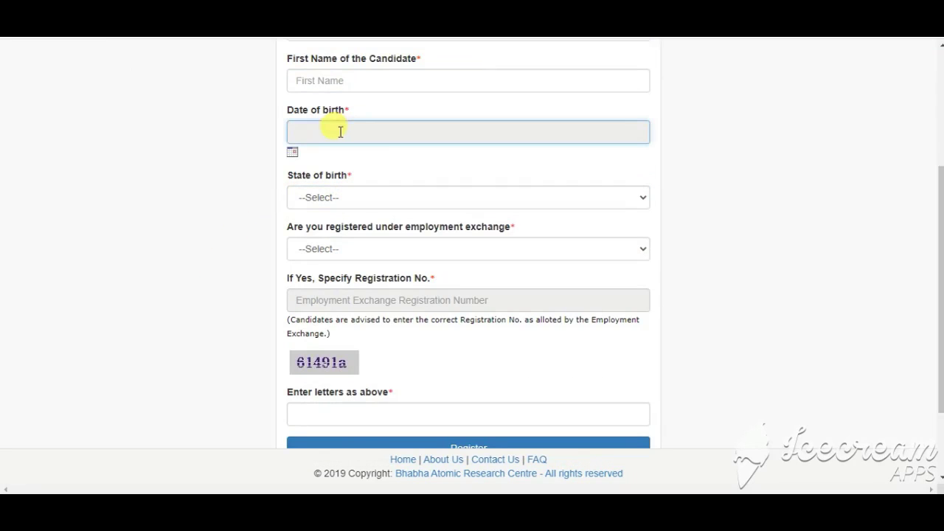
Set the employment exchange registration answer to No, check the rest of the form, and return to the email address field.
left_click(333, 248)
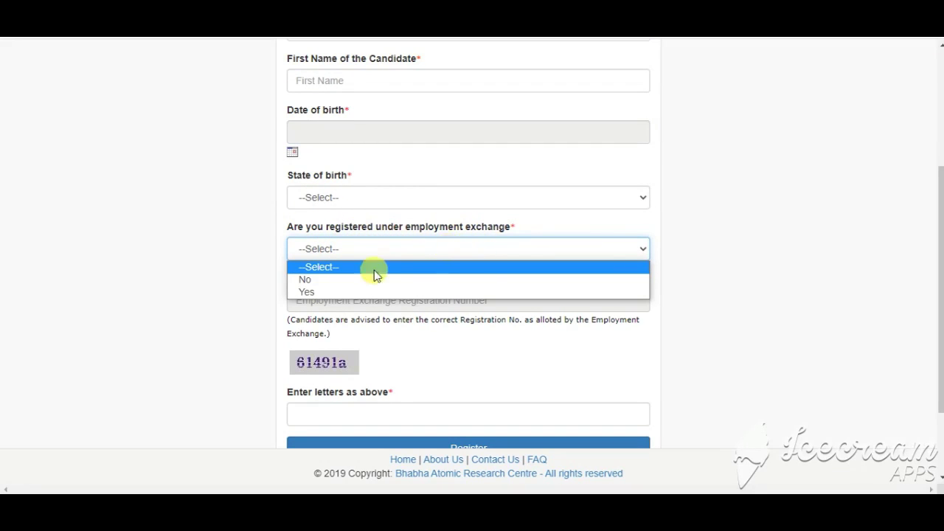
left_click(350, 281)
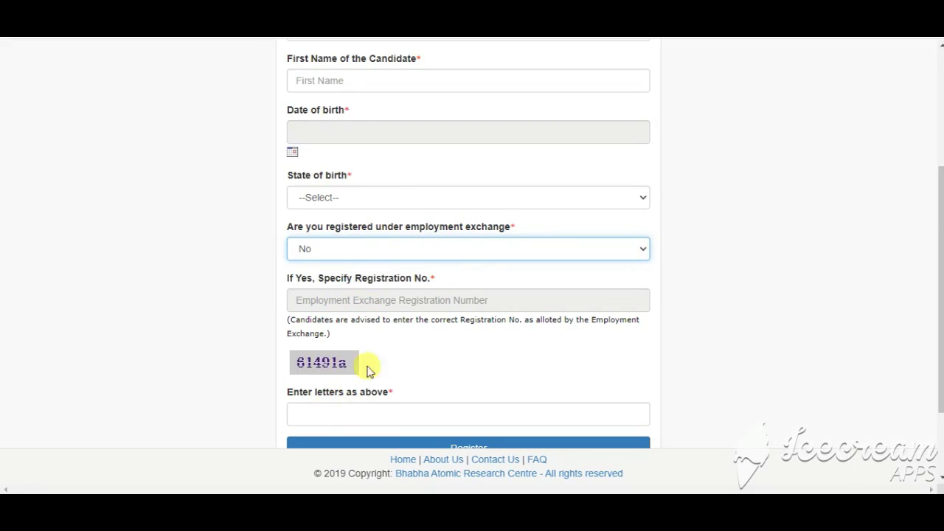
scroll(362, 371, "down", 2)
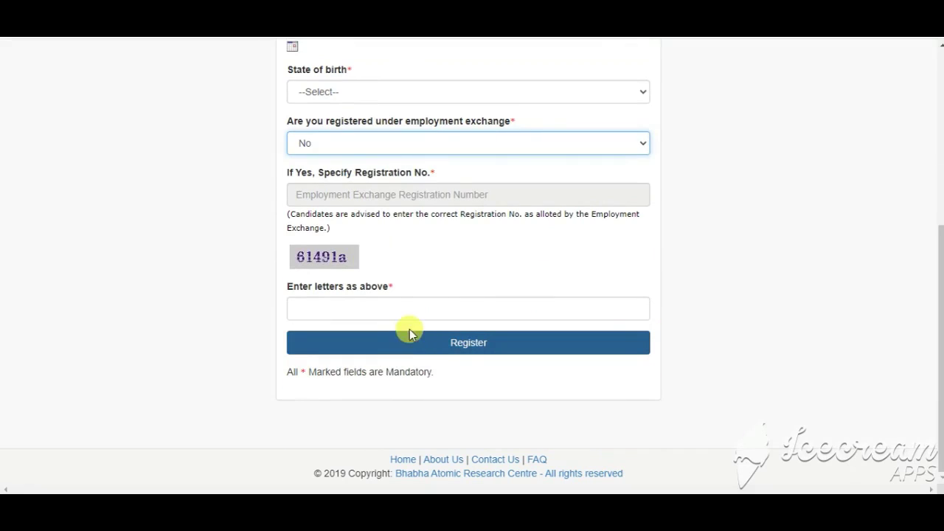
scroll(391, 295, "up", 5)
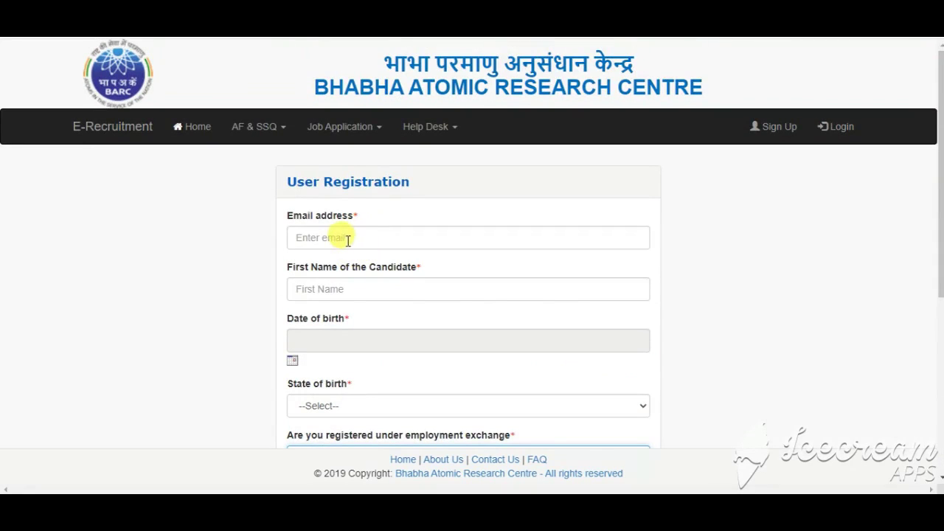
left_click(354, 249)
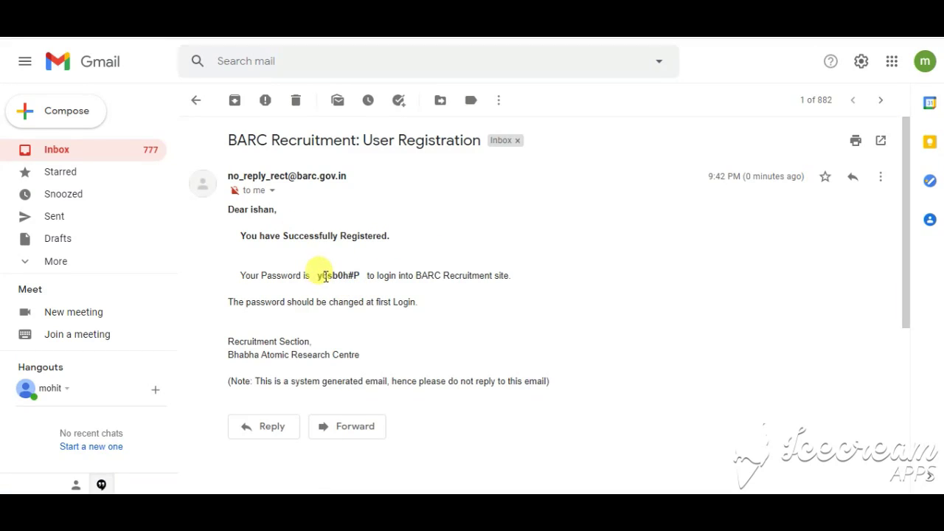
In Gmail, select the login password in the BARC Recruitment: User Registration message.
left_click_drag(317, 276, 356, 274)
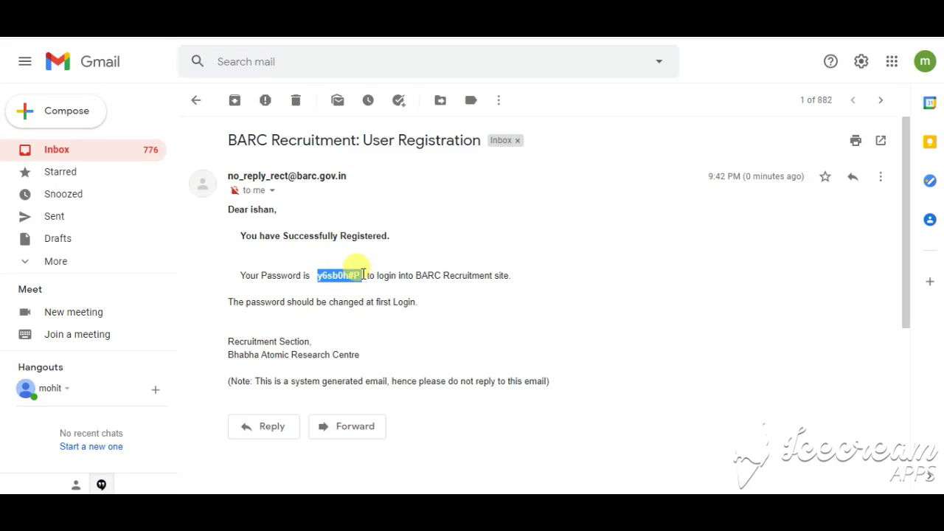
left_click(362, 274)
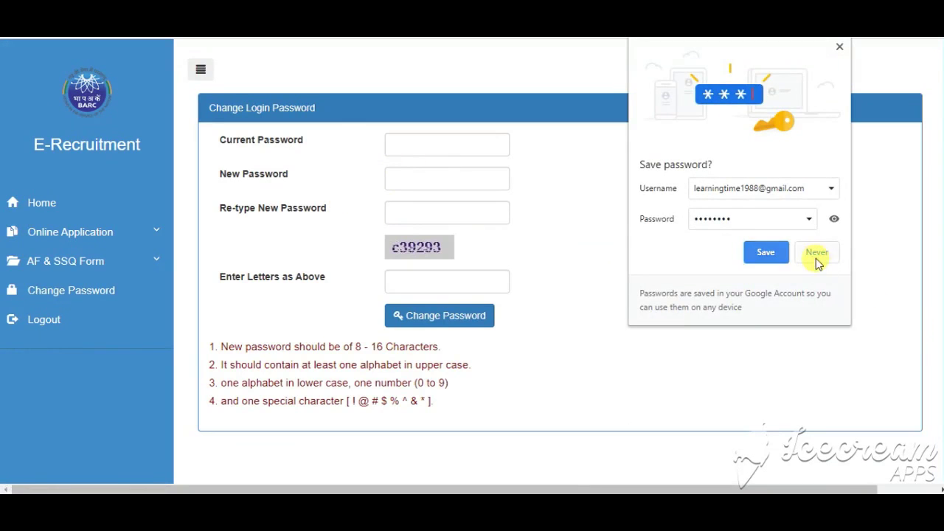
Decline saving the login in the browser and paste the current password into the Change Login Password form.
left_click(817, 252)
left_click(465, 147)
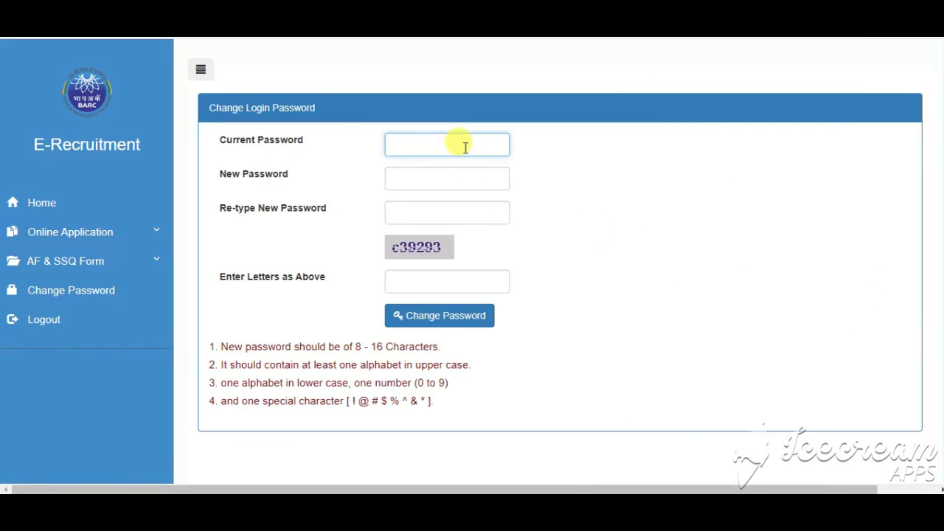
key("ctrl+v")
left_click(441, 173)
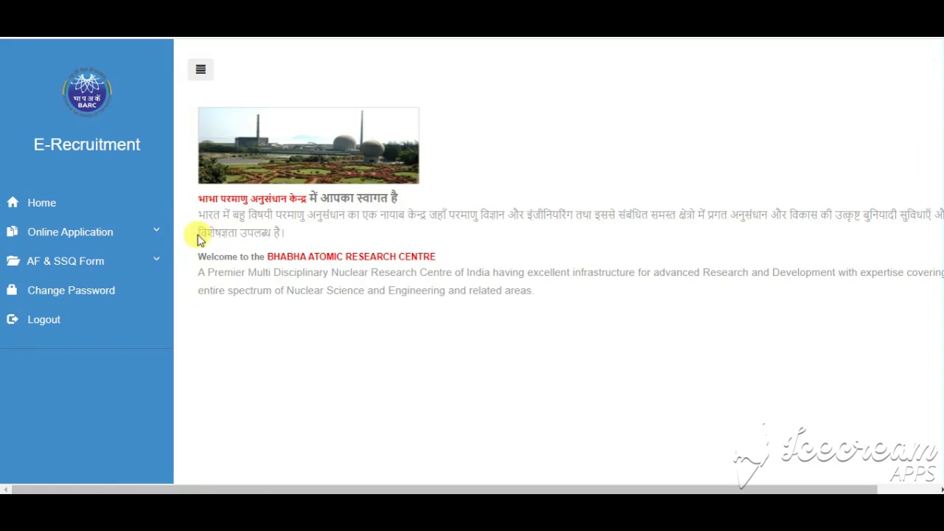
Open the Apply Online form and select advertisement number BARC/MYS/01/2021.
left_click(113, 243)
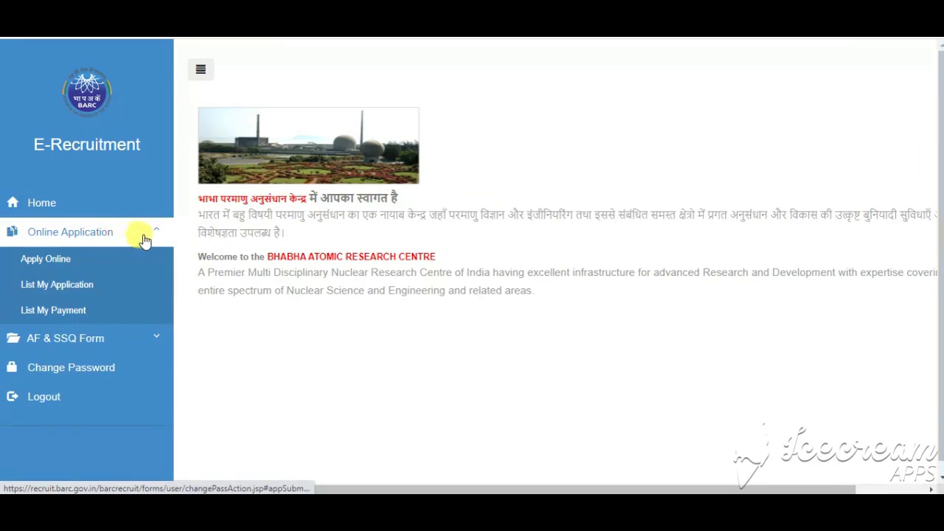
left_click(78, 262)
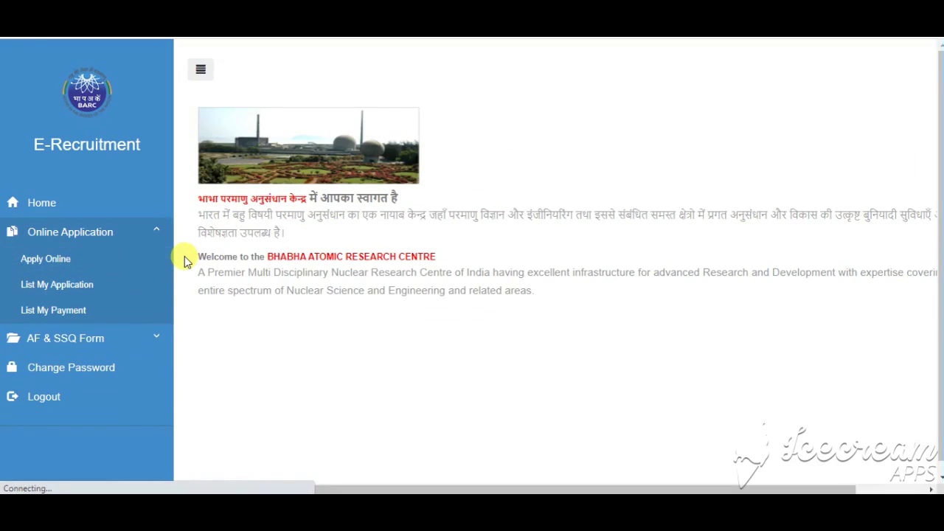
left_click(324, 163)
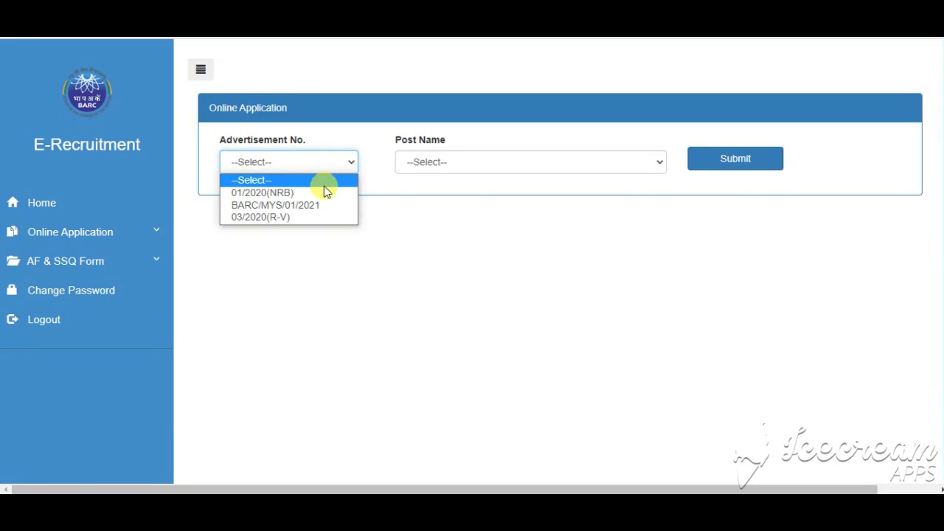
left_click(466, 168)
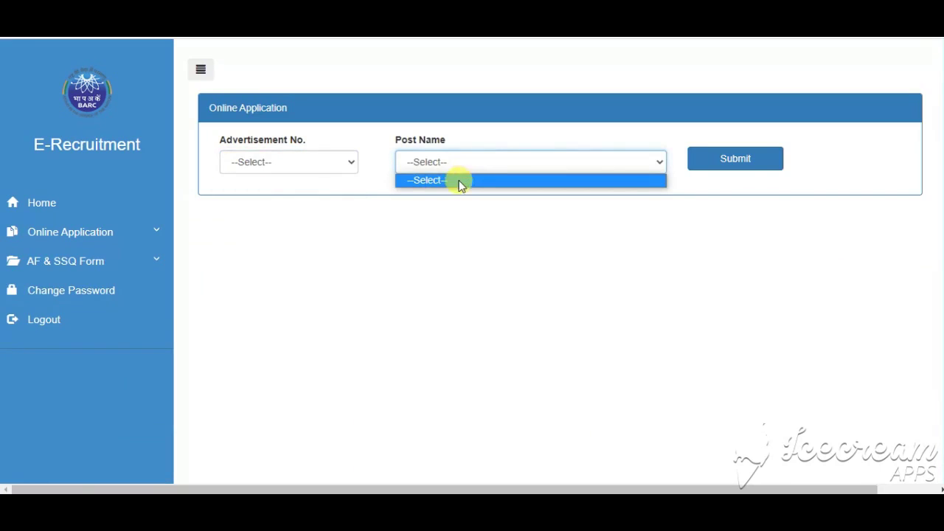
left_click(306, 163)
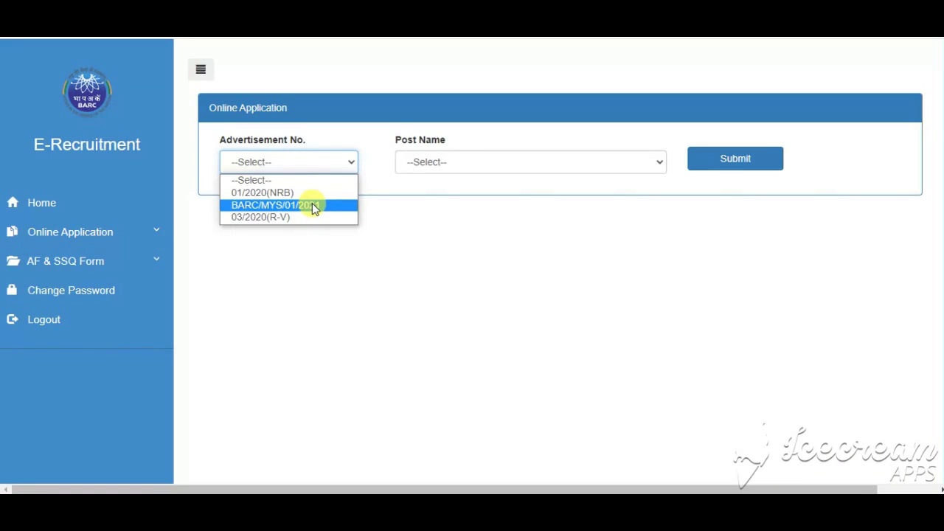
left_click(314, 208)
Choose the post II.2-Stipendiary Trainees Category - II (Fitter) and submit the selection to open its application form.
left_click(455, 165)
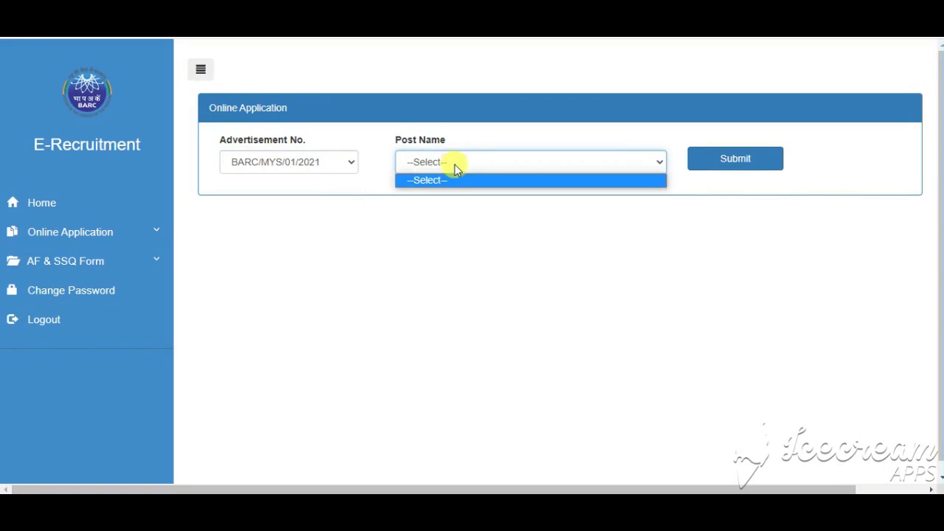
left_click(410, 248)
left_click(450, 165)
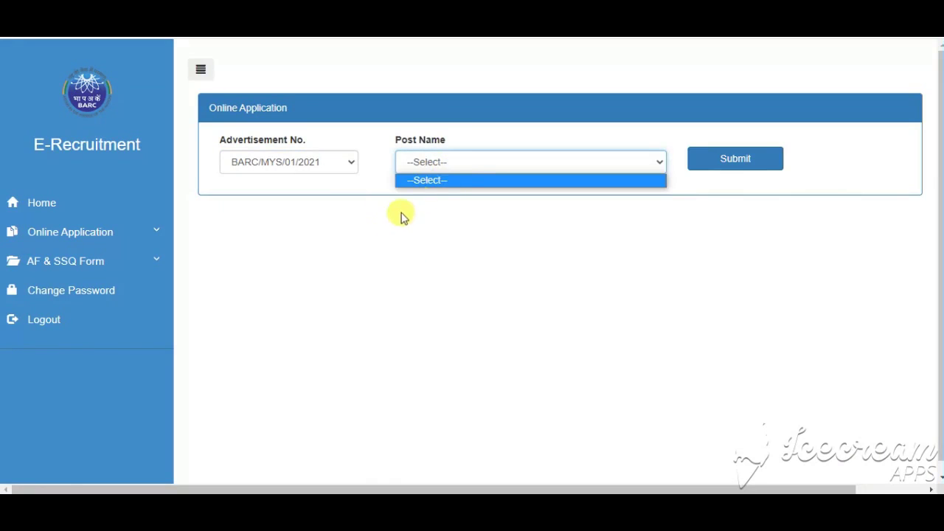
left_click(487, 164)
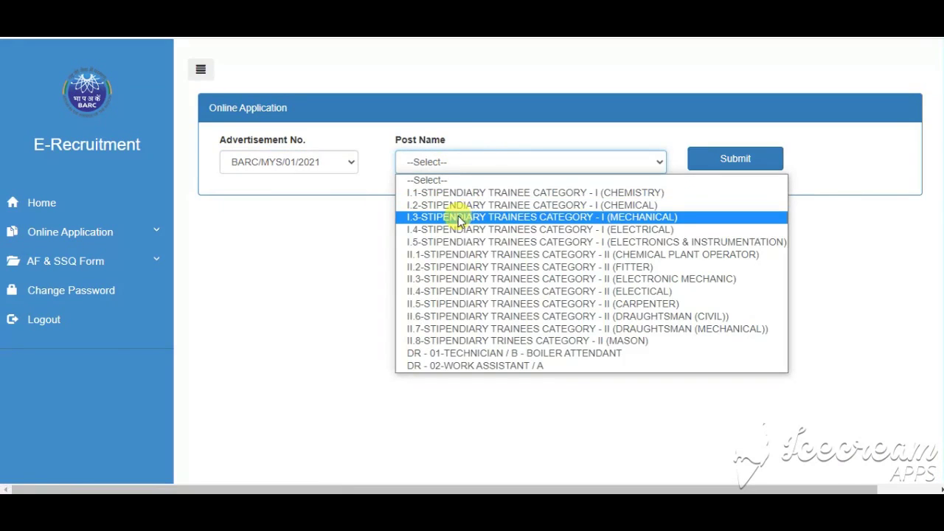
left_click(432, 270)
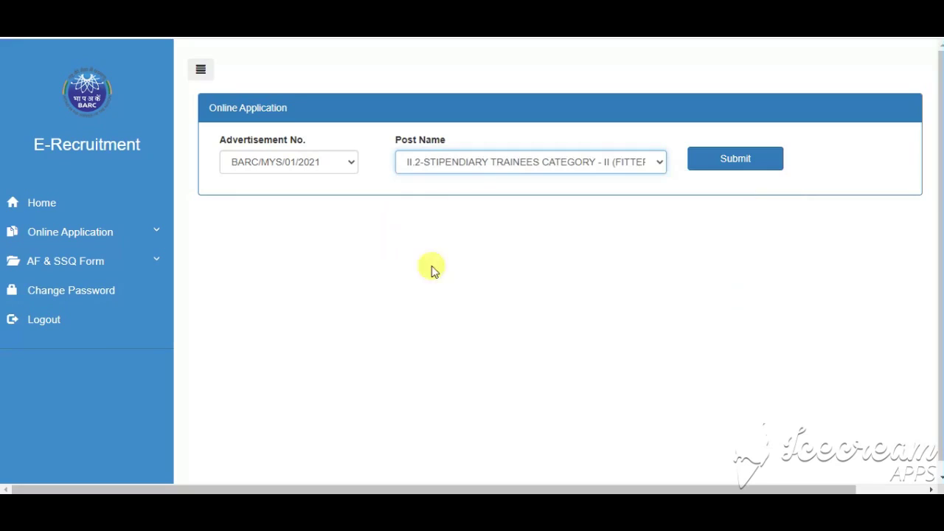
left_click(732, 171)
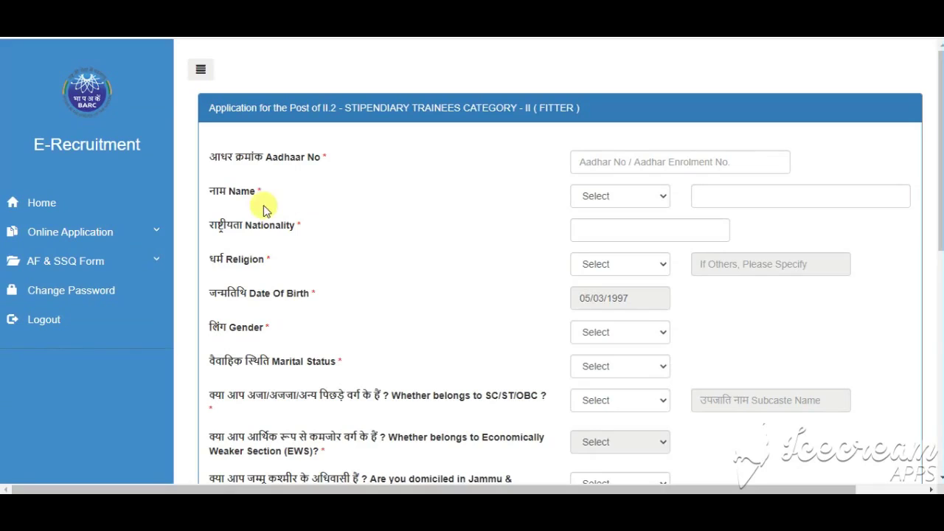
Set the name title to Shri in the application form.
left_click(635, 162)
left_click(611, 195)
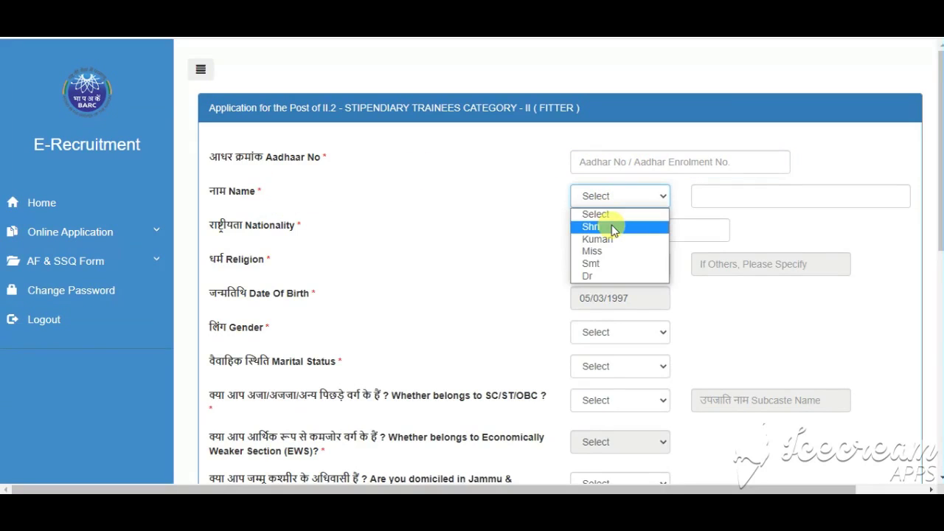
left_click(612, 226)
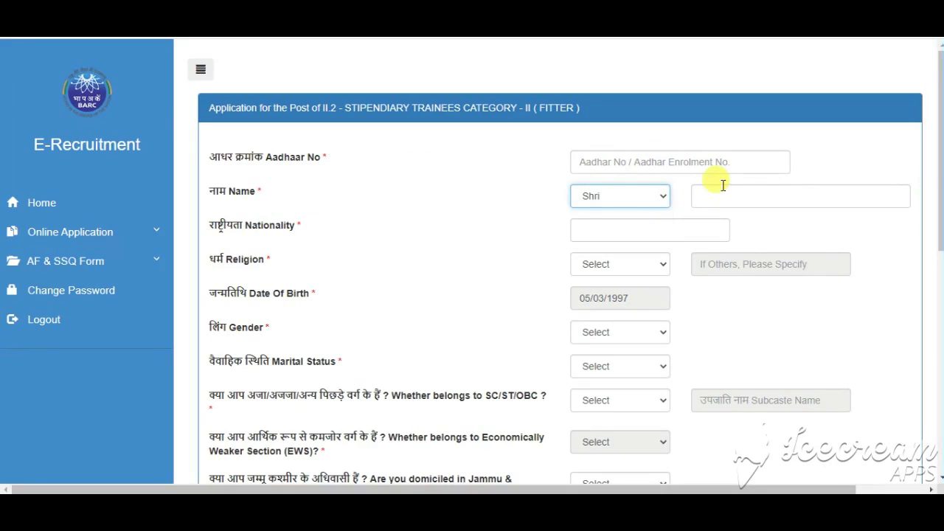
key("Tab")
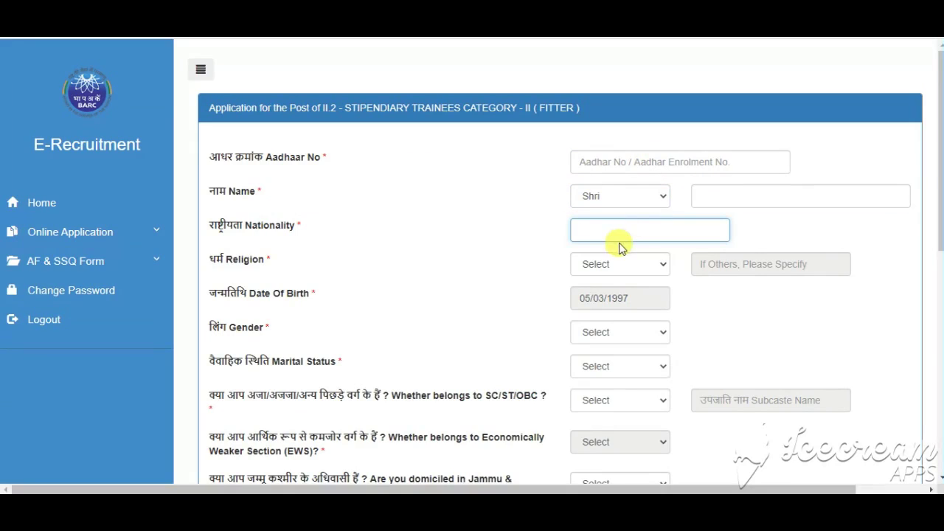
Set the applicant's religion to Hindu and gender to Male.
left_click(603, 263)
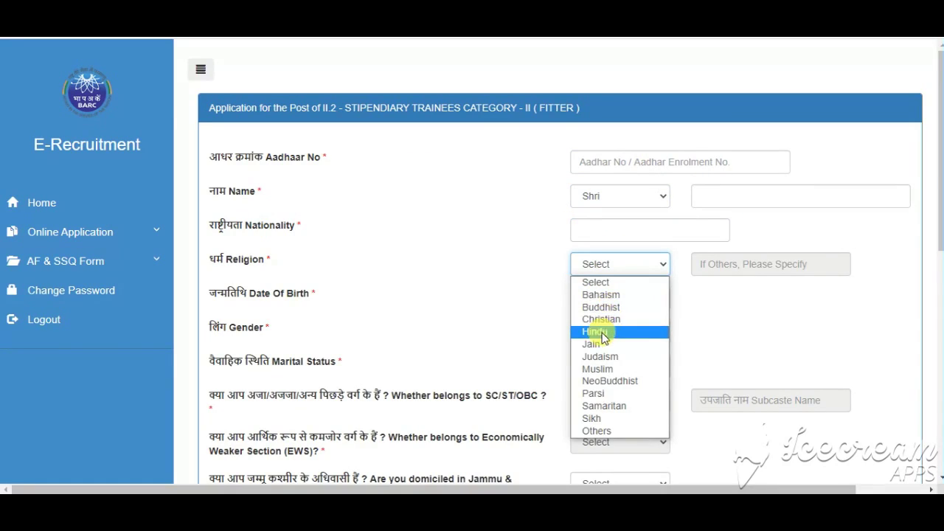
left_click(600, 331)
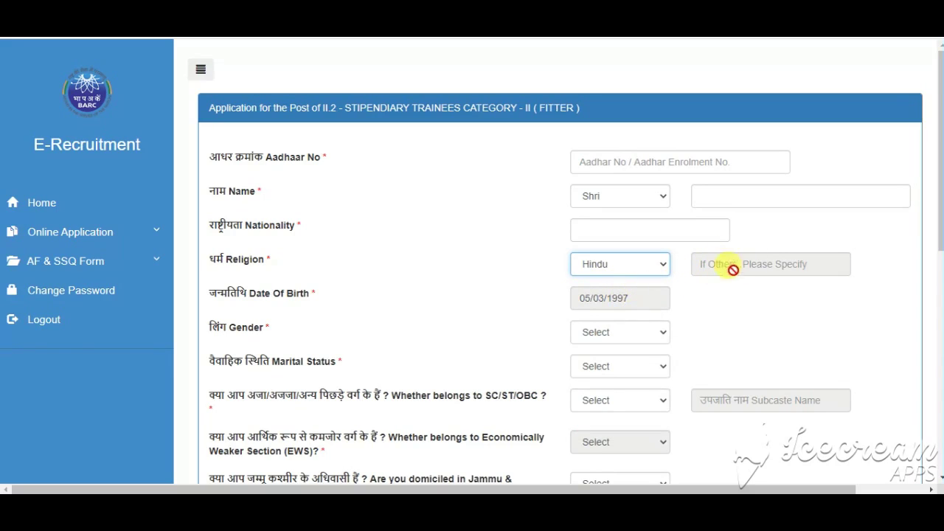
left_click(635, 331)
left_click(616, 364)
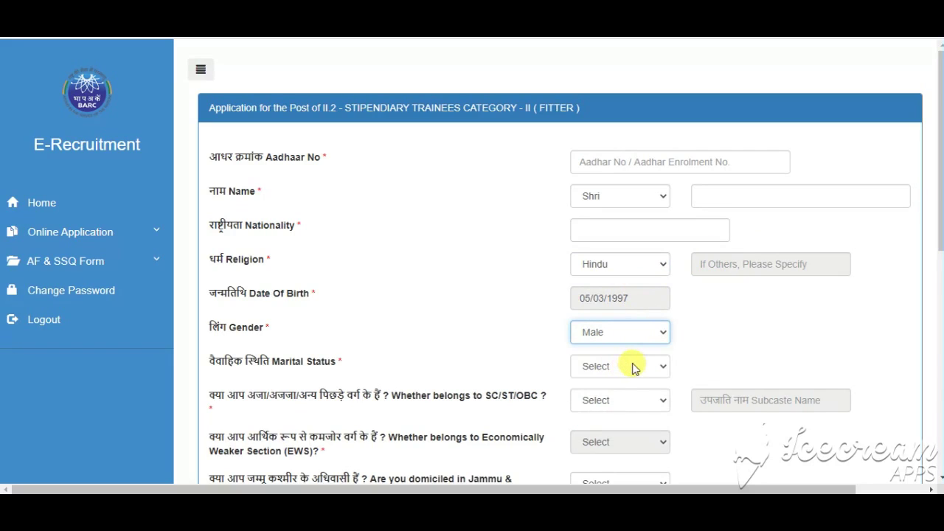
Set the marital status to Married and answer NO to belonging to SC/ST/OBC.
left_click(625, 363)
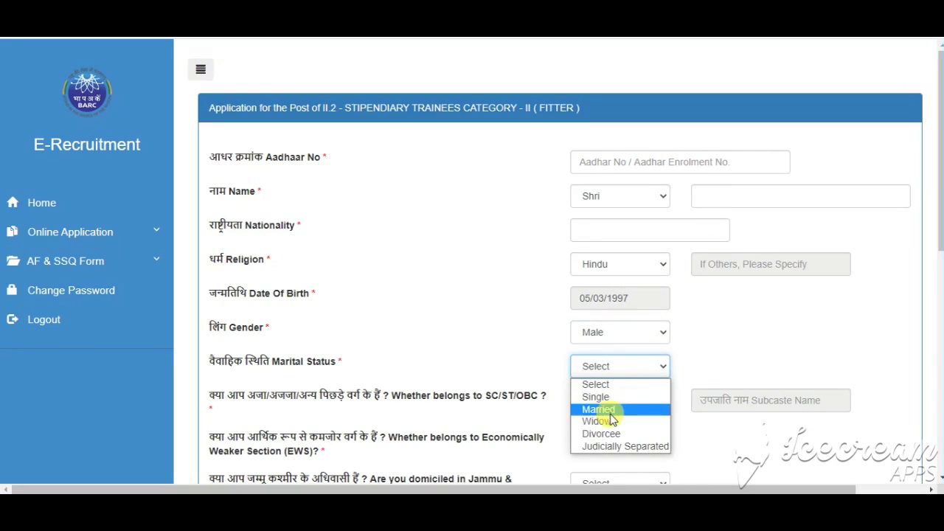
left_click(616, 409)
scroll(631, 341, "down", 2)
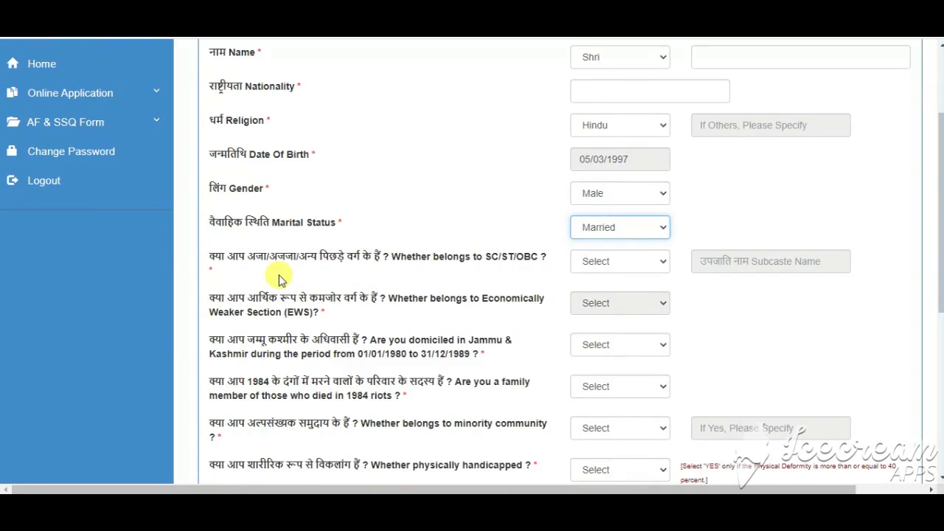
left_click(616, 261)
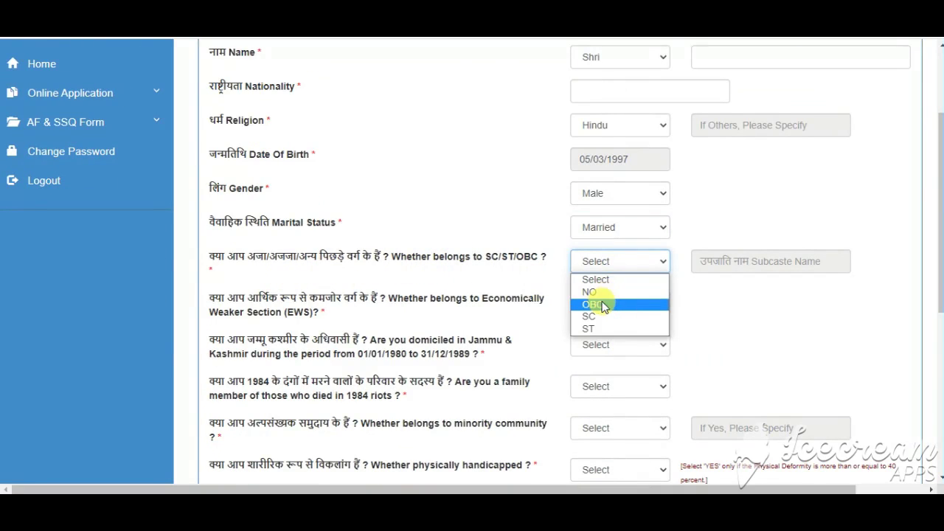
left_click(601, 304)
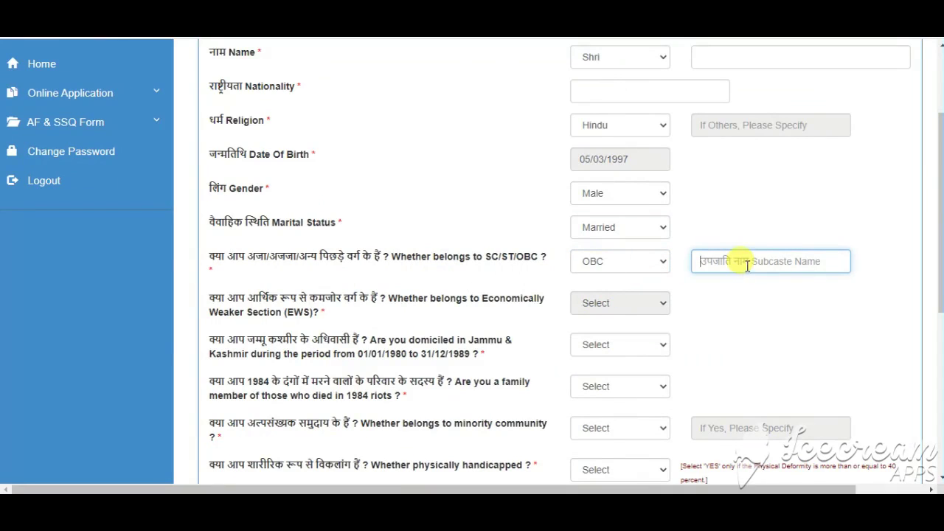
left_click(632, 268)
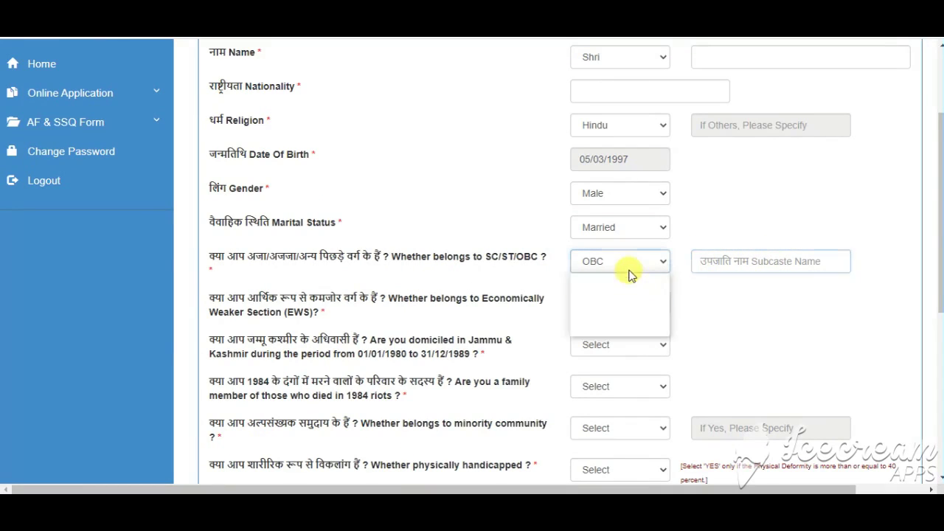
left_click(593, 292)
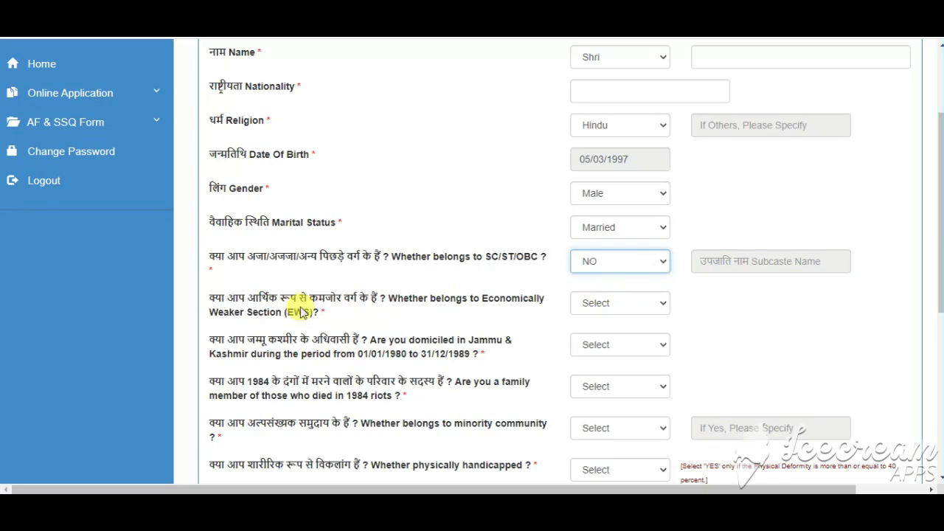
Answer YES to belonging to the Economically Weaker Section and NO to the Jammu & Kashmir domicile question.
left_click(589, 302)
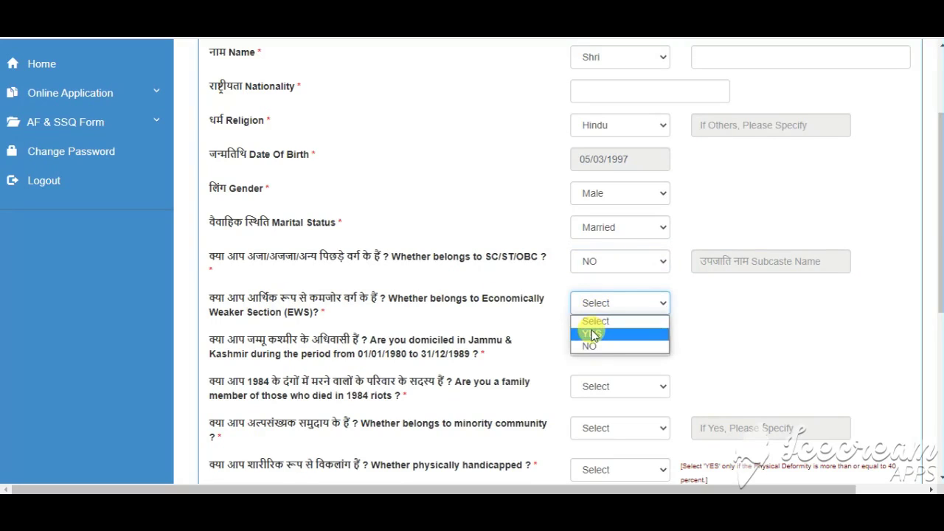
left_click(594, 328)
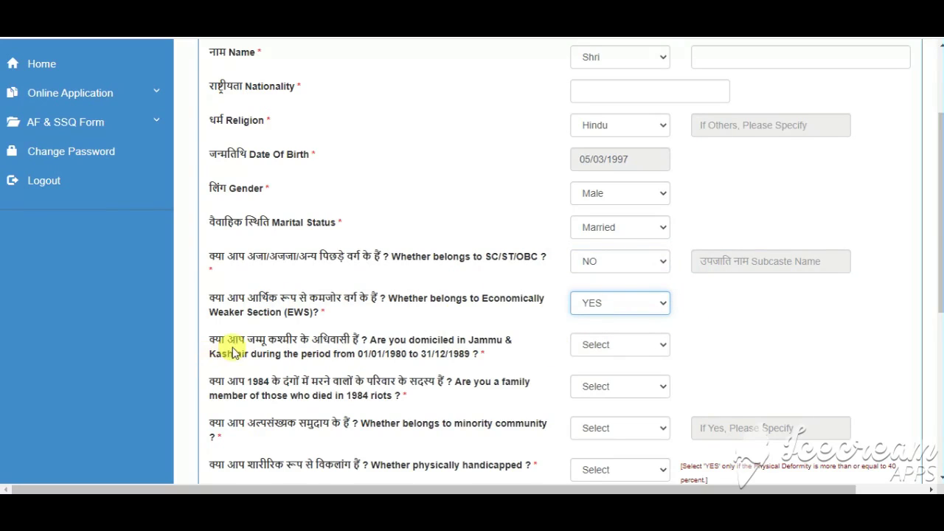
left_click(593, 344)
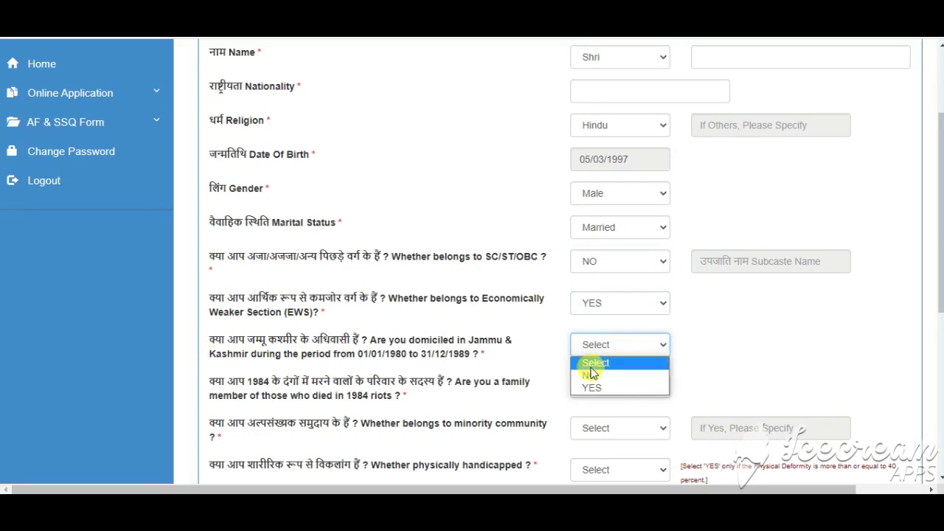
left_click(590, 375)
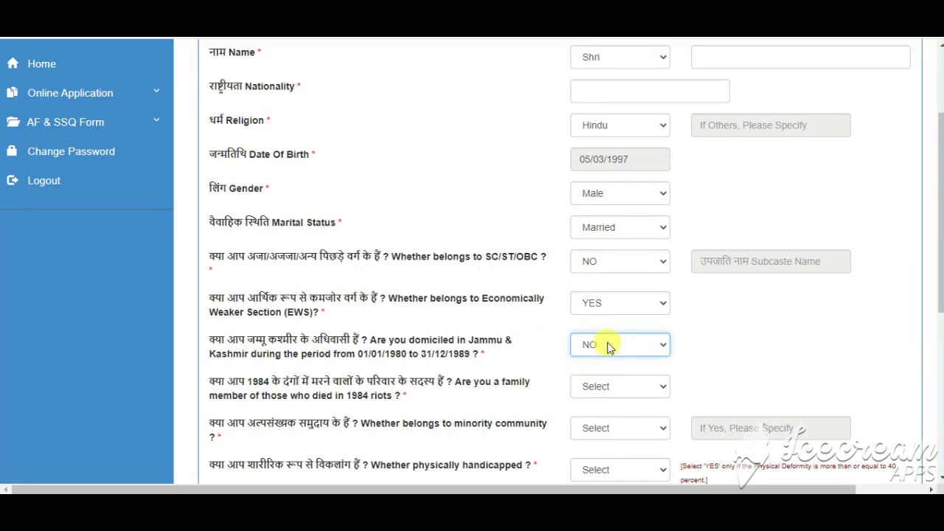
Answer YES to being a family member of 1984 riot victims and YES to belonging to a minority community.
scroll(537, 334, "down", 2)
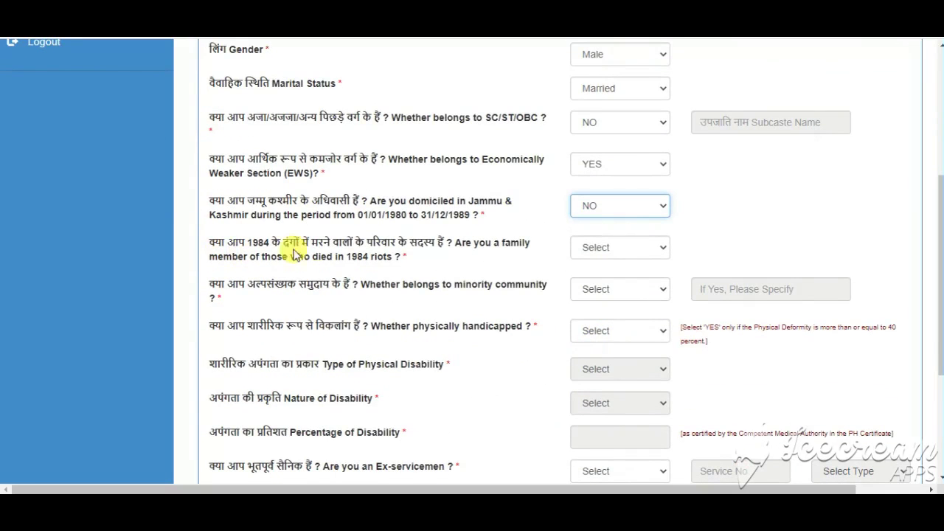
left_click(621, 249)
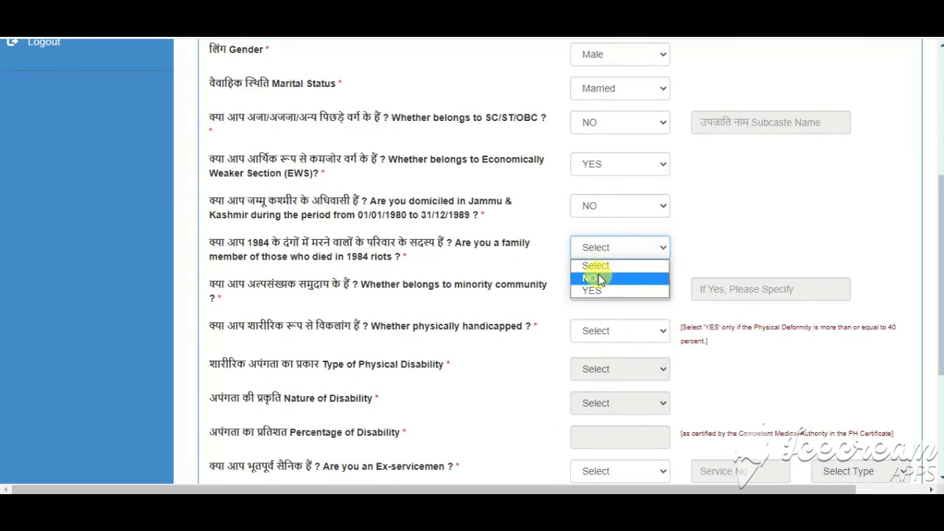
left_click(594, 291)
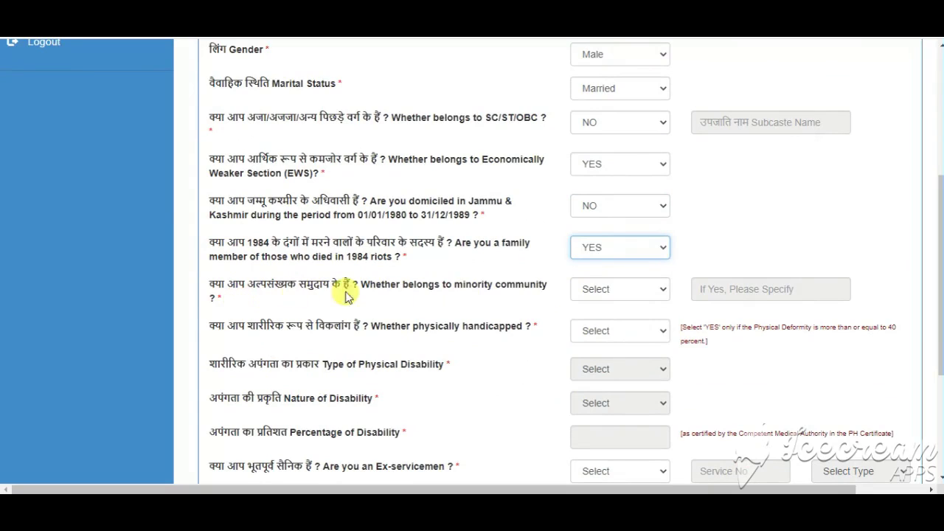
left_click(598, 292)
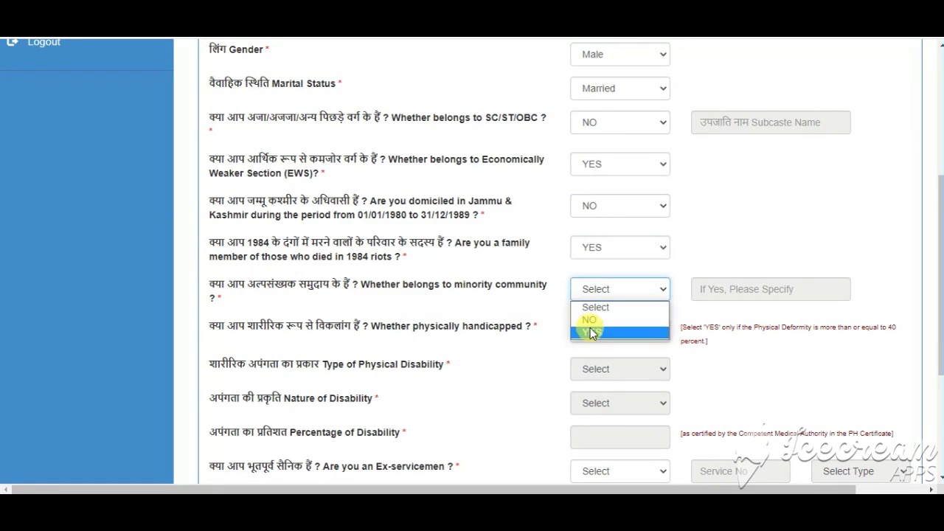
left_click(592, 332)
left_click(783, 290)
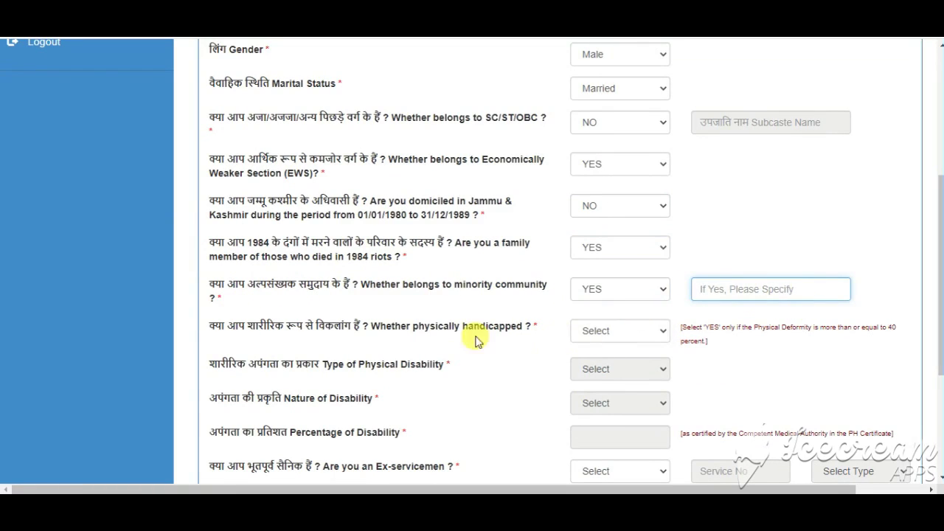
Answer YES to being physically handicapped and set the type of physical disability to DW - Dwarfism.
scroll(301, 331, "down", 1)
scroll(300, 330, "down", 1)
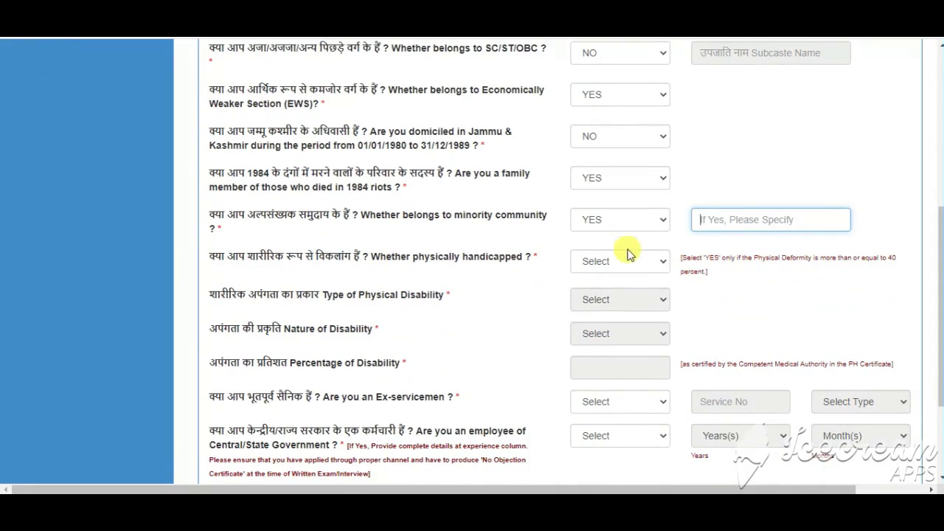
left_click(619, 261)
left_click(601, 301)
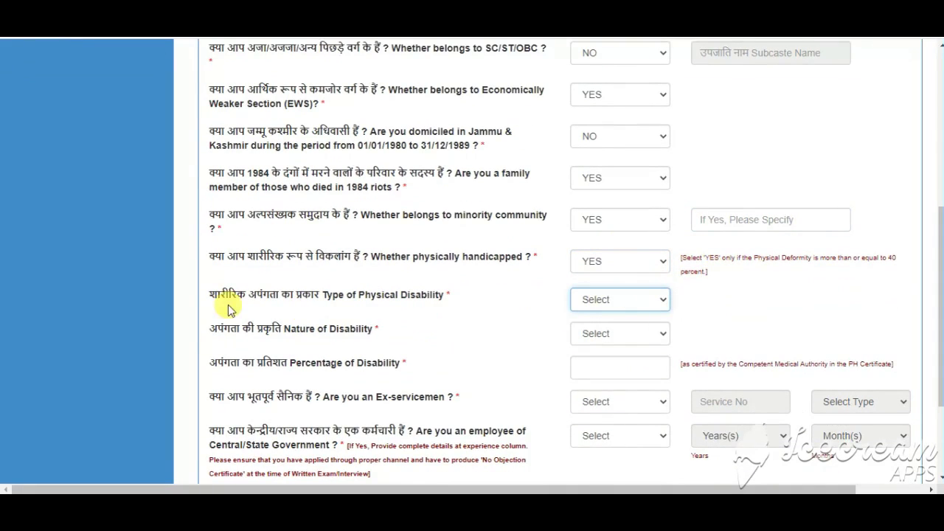
left_click(606, 300)
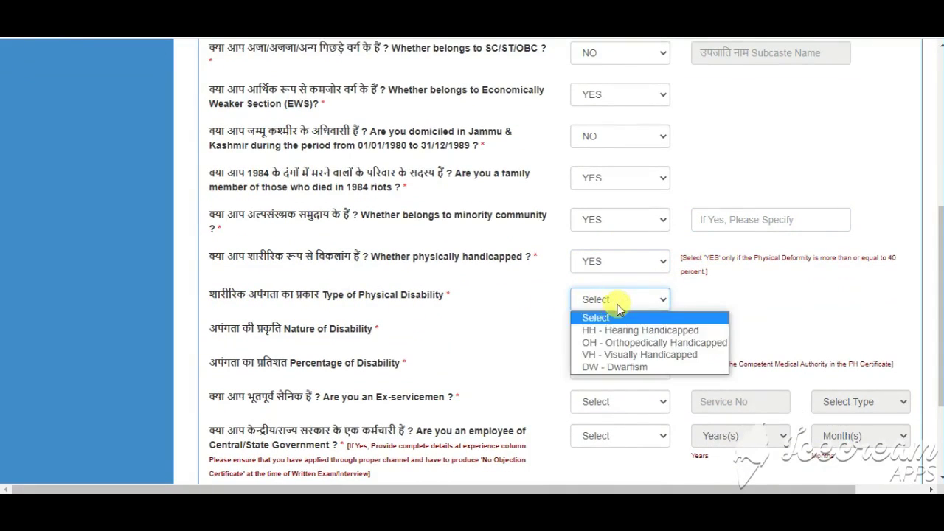
left_click(603, 367)
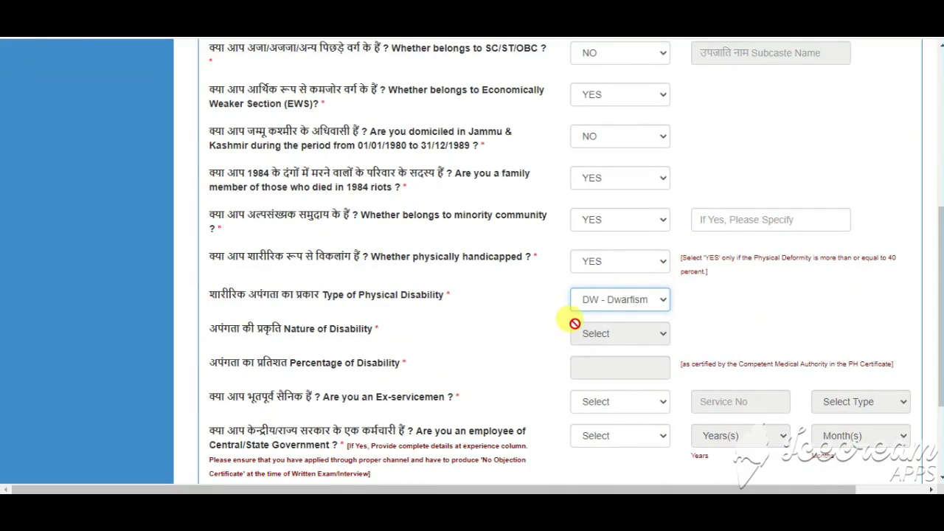
Change the type of physical disability to HH - Hearing Handicapped and set its nature to PD - Partially Deaf.
scroll(608, 328, "down", 1)
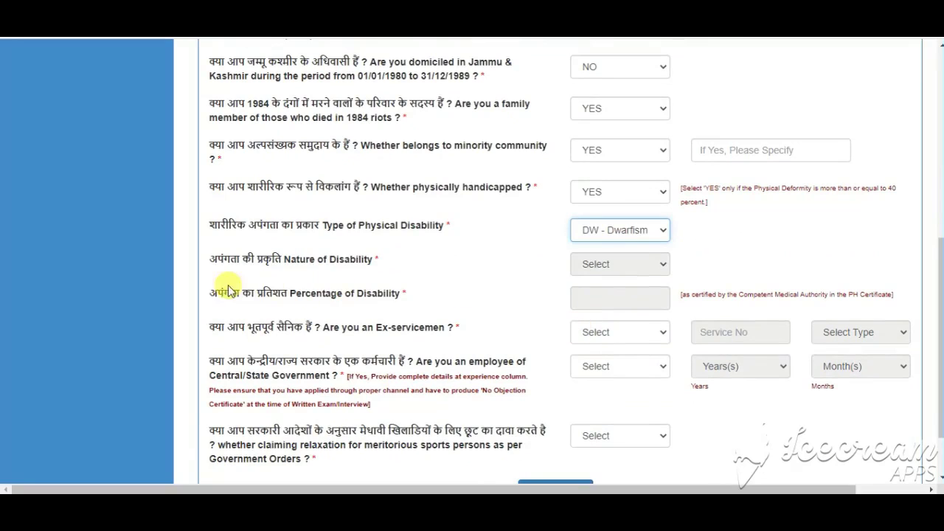
left_click(625, 229)
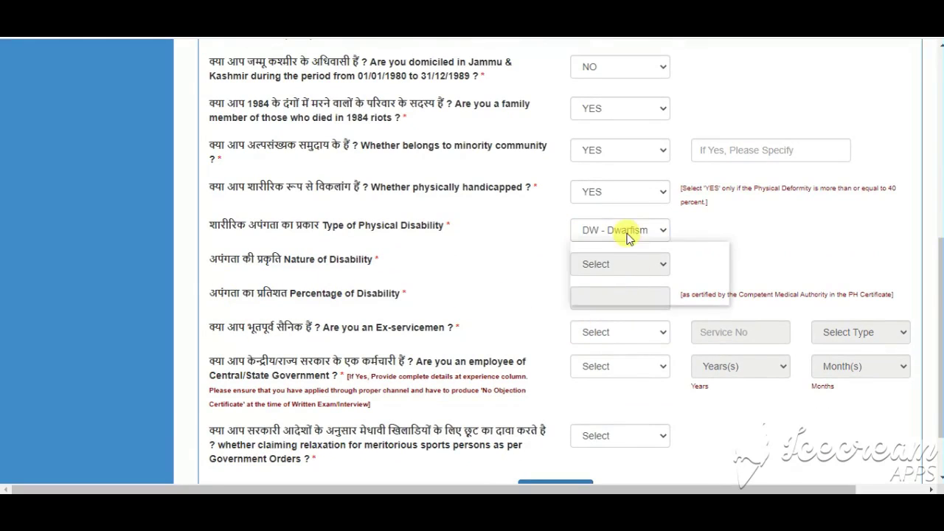
left_click(603, 259)
left_click(623, 264)
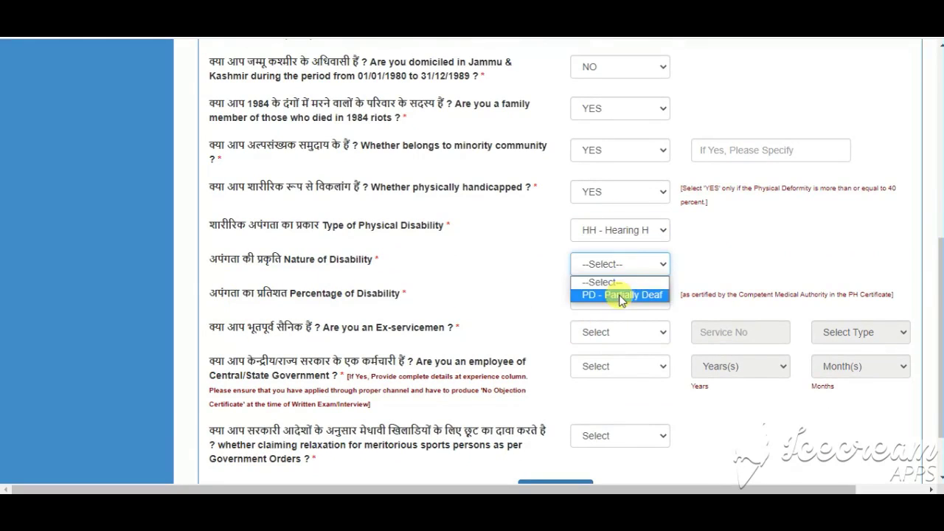
left_click(623, 294)
left_click(615, 297)
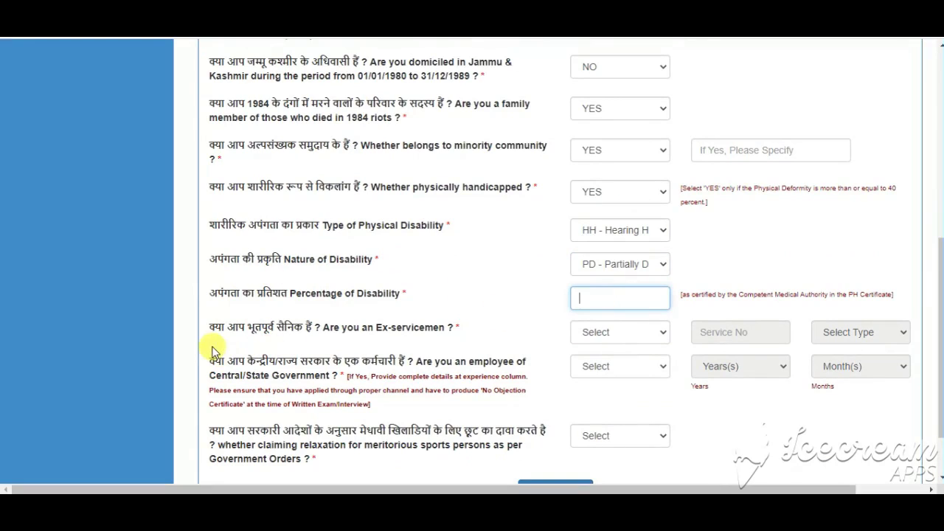
Answer YES to being an ex-serviceman and choose Air Force as the service type.
left_click(580, 333)
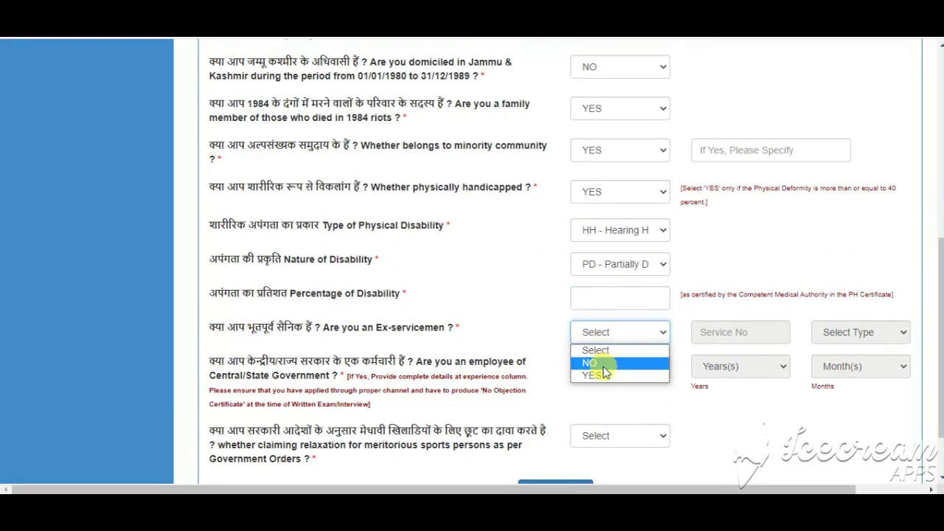
left_click(599, 375)
left_click(730, 333)
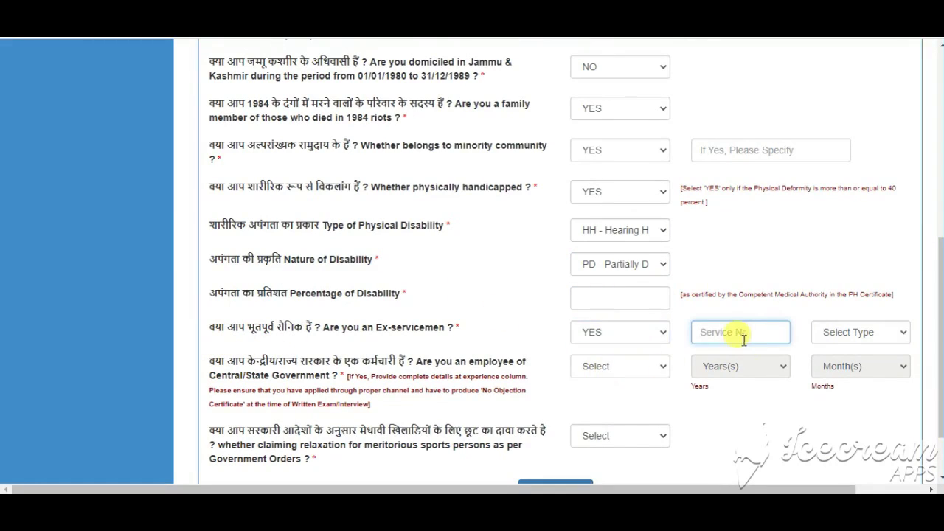
left_click(870, 341)
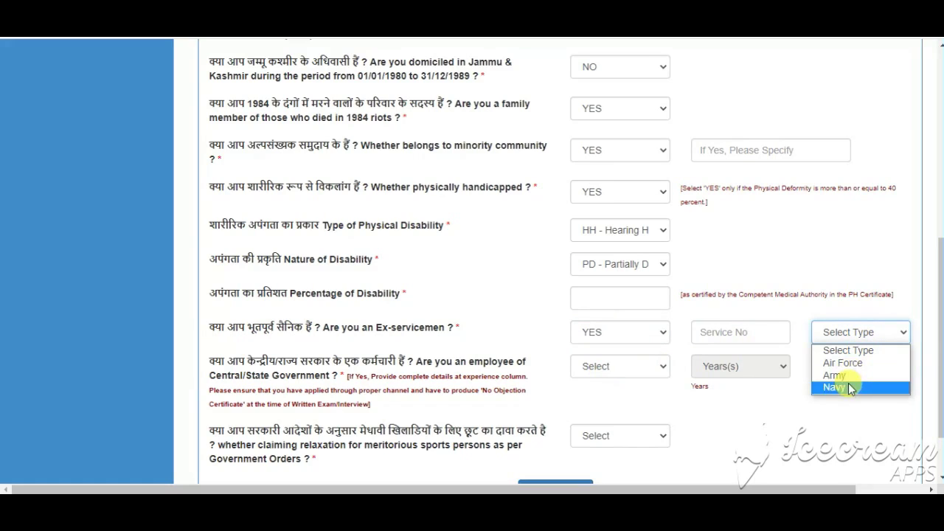
left_click(848, 363)
Set the government employment answer to Central Govt and look through the choices for years and months of service.
scroll(255, 351, "down", 1)
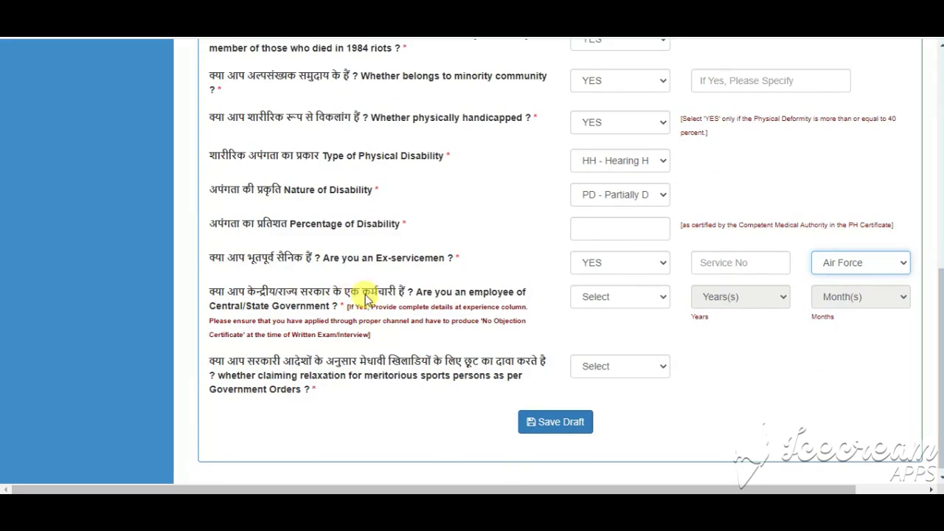
left_click(621, 302)
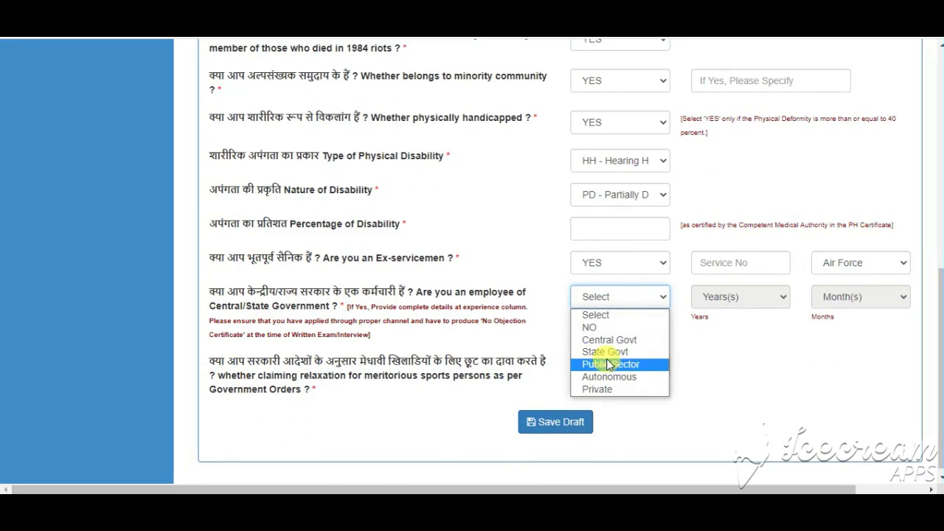
left_click(604, 341)
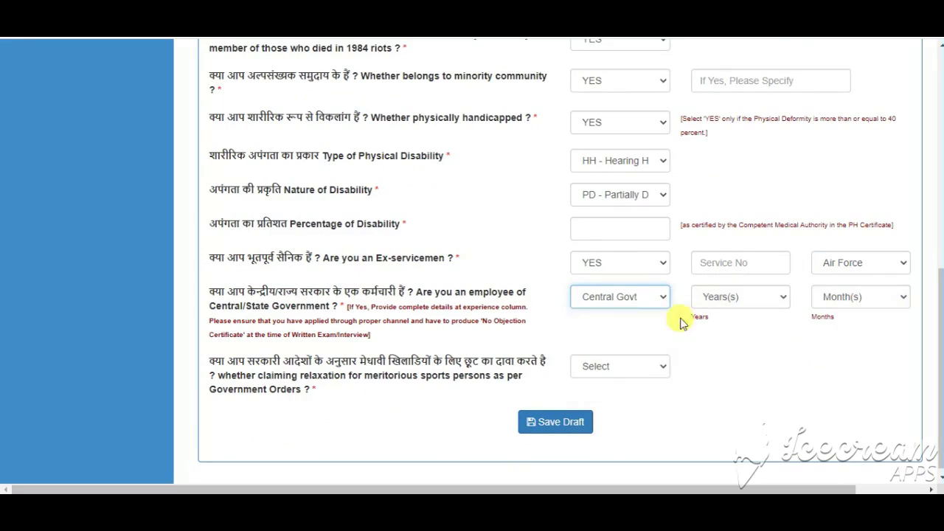
left_click(734, 301)
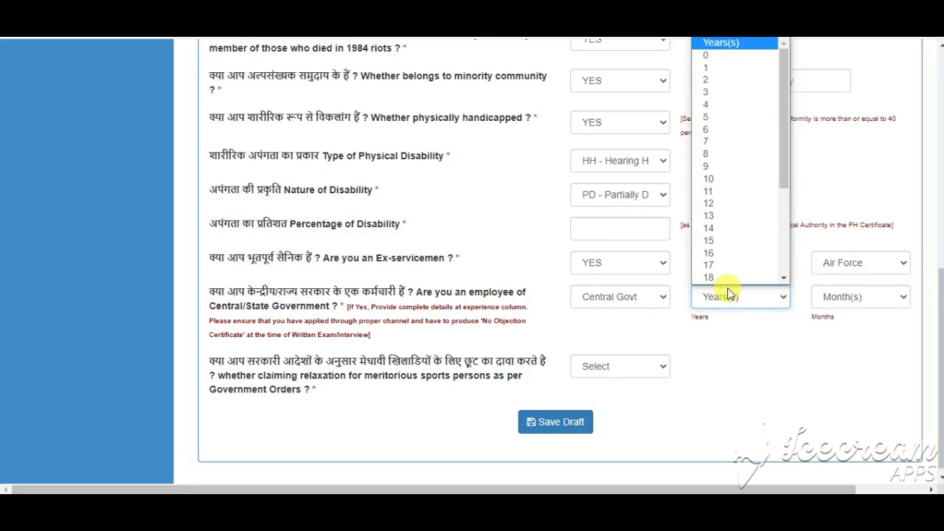
scroll(727, 284, "down", 1)
left_click(848, 297)
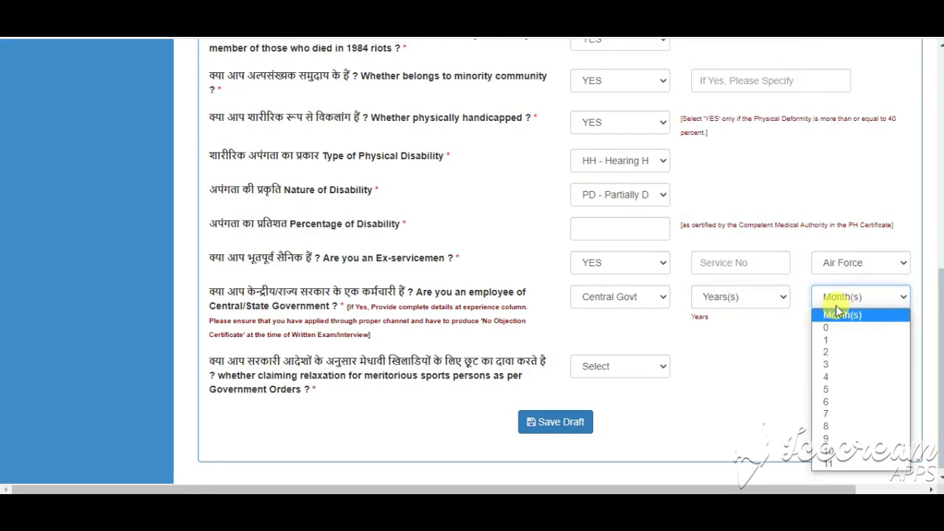
left_click(809, 361)
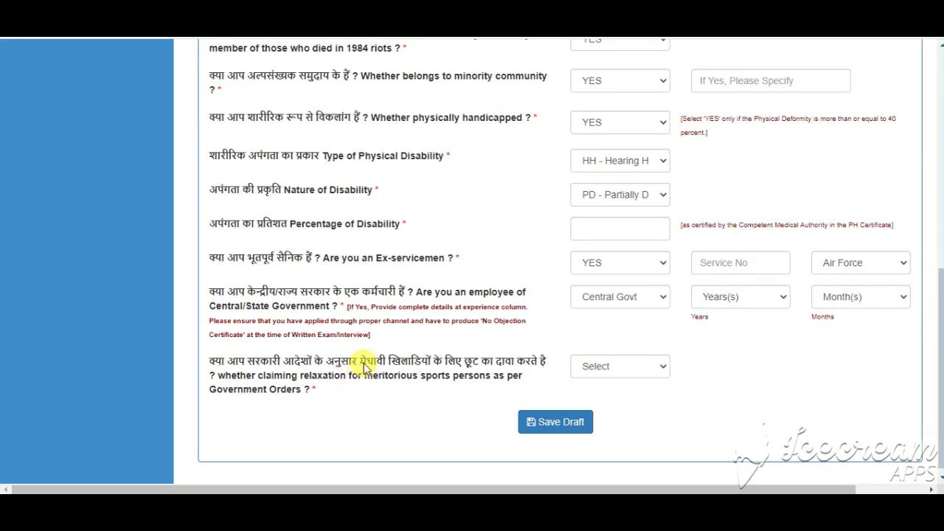
Answer YES to claiming relaxation for meritorious sports persons and save the draft of the personal details.
left_click(626, 367)
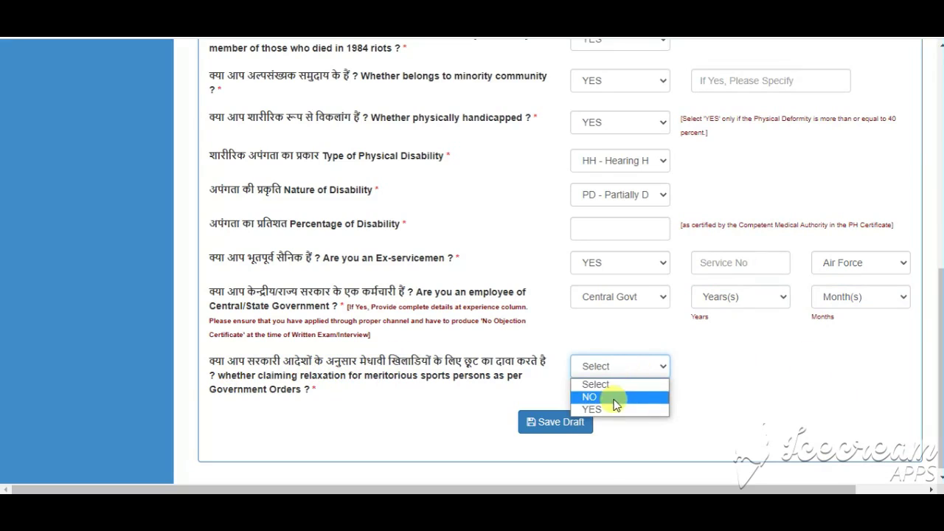
left_click(614, 409)
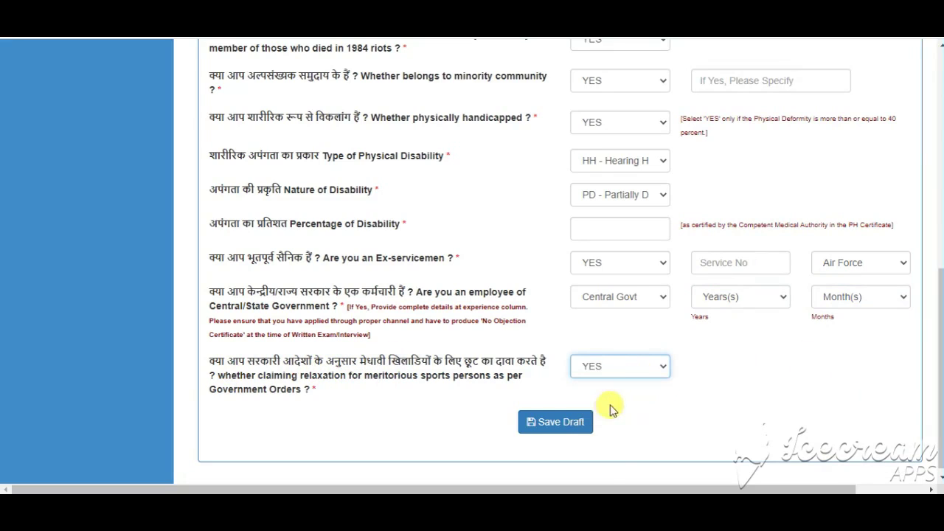
left_click(559, 422)
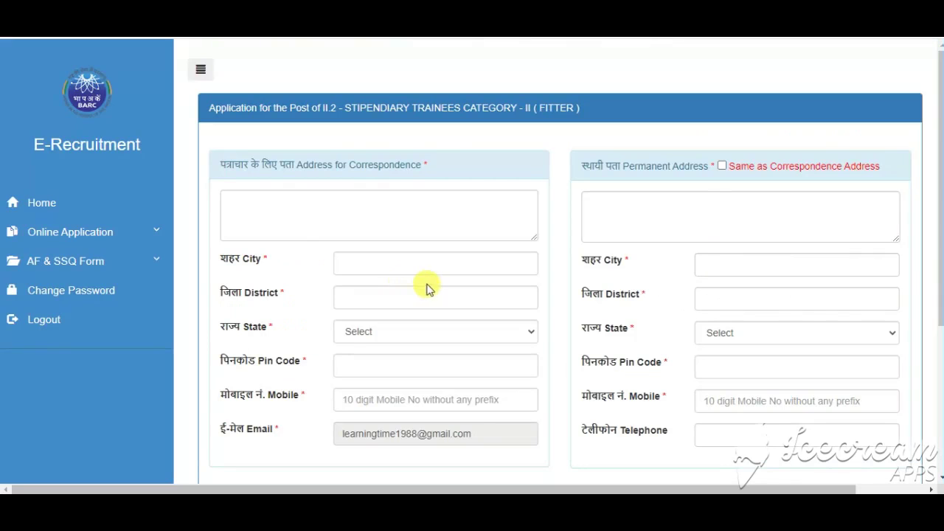
Go through the correspondence address fields and choose Uttar Pradesh as the state.
left_click(295, 220)
scroll(344, 221, "down", 2)
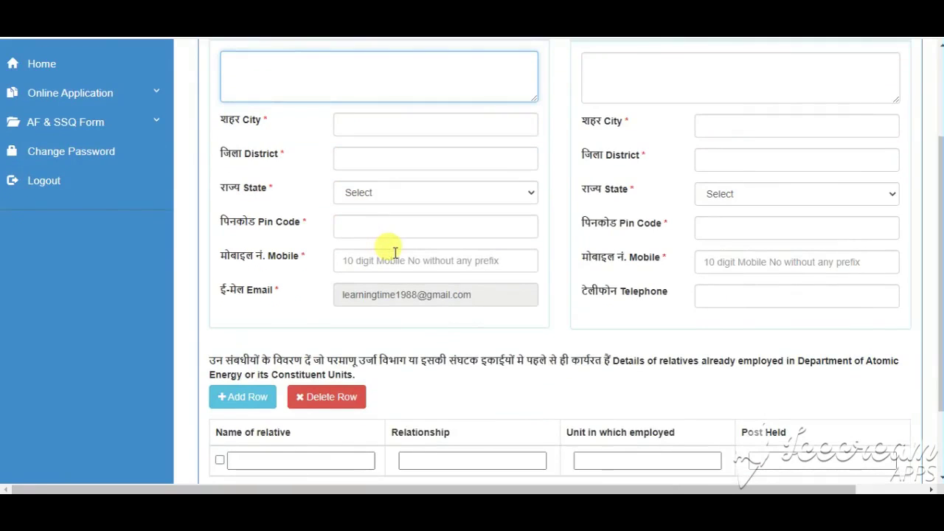
scroll(388, 249, "up", 2)
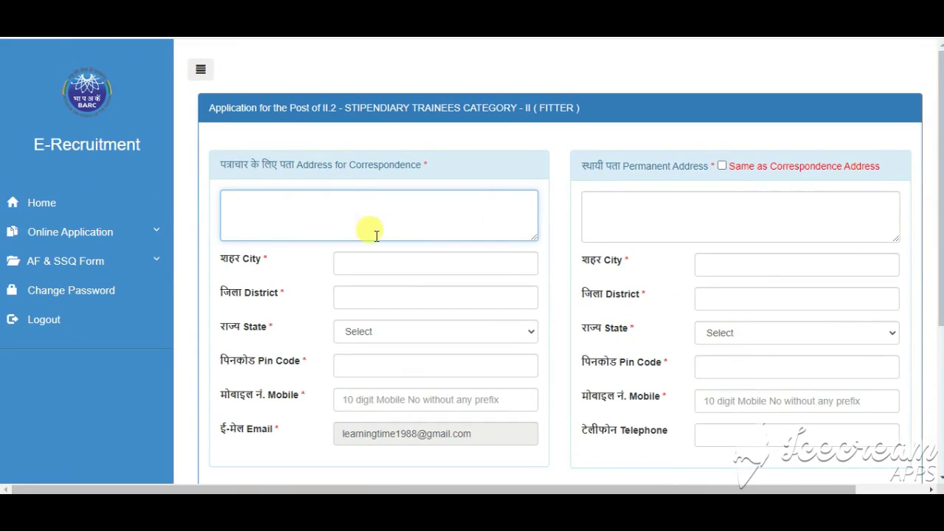
left_click(365, 264)
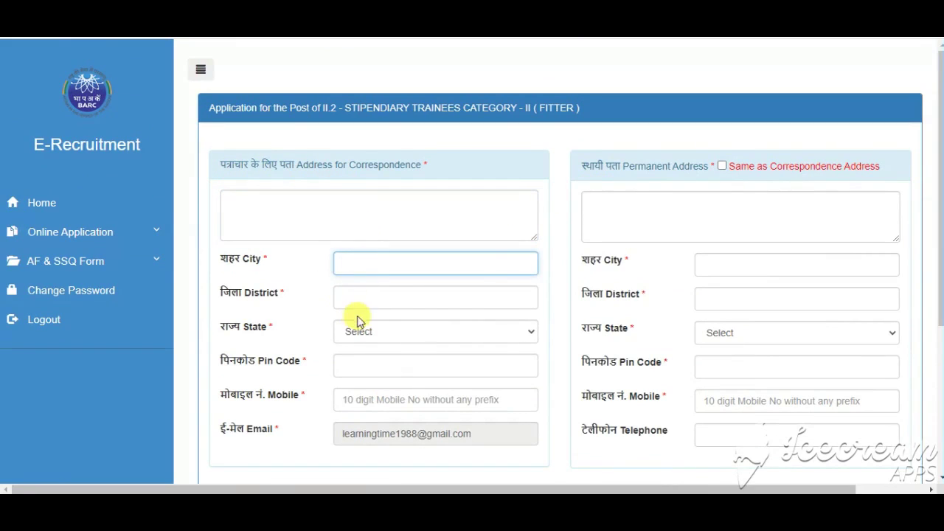
left_click(371, 298)
left_click(382, 339)
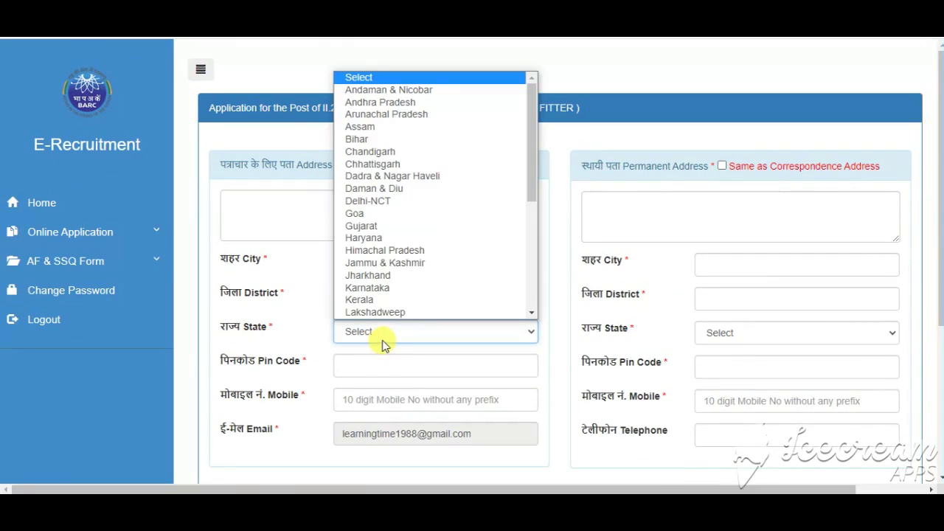
key("u")
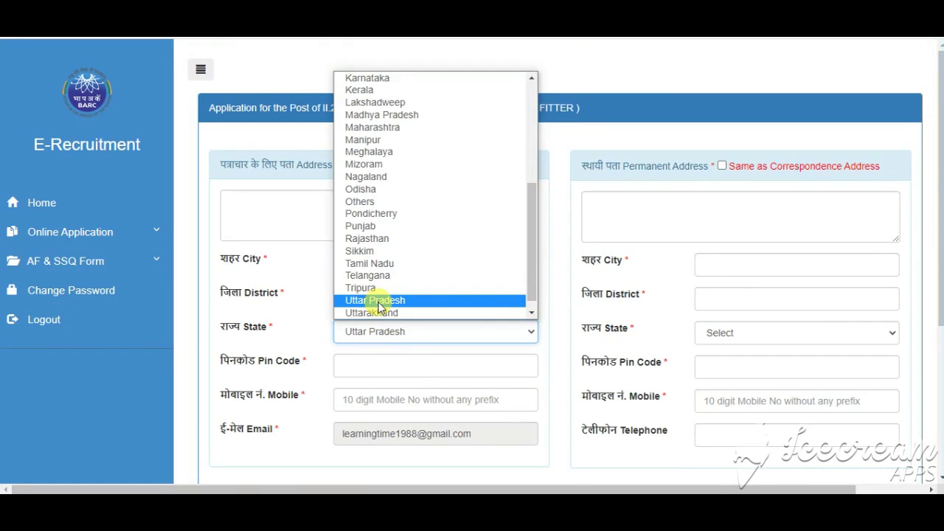
left_click(378, 301)
left_click(379, 361)
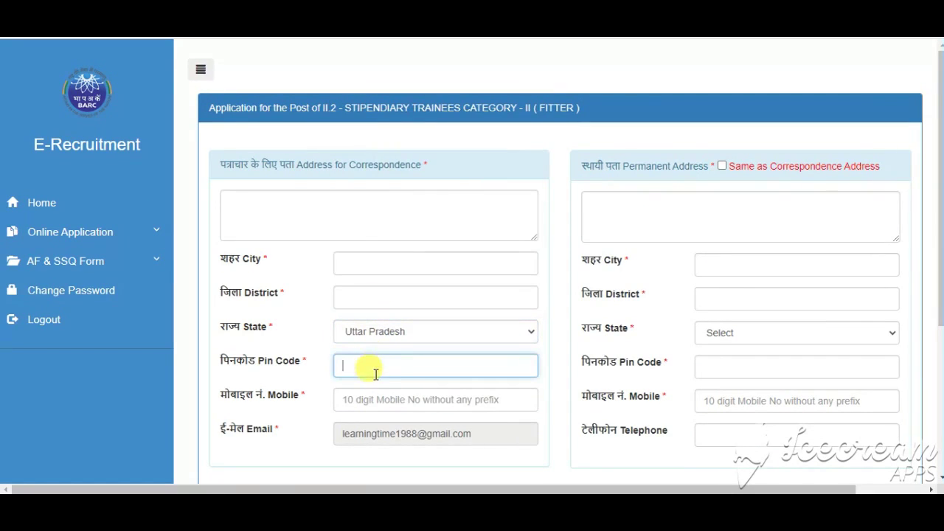
scroll(372, 316, "down", 2)
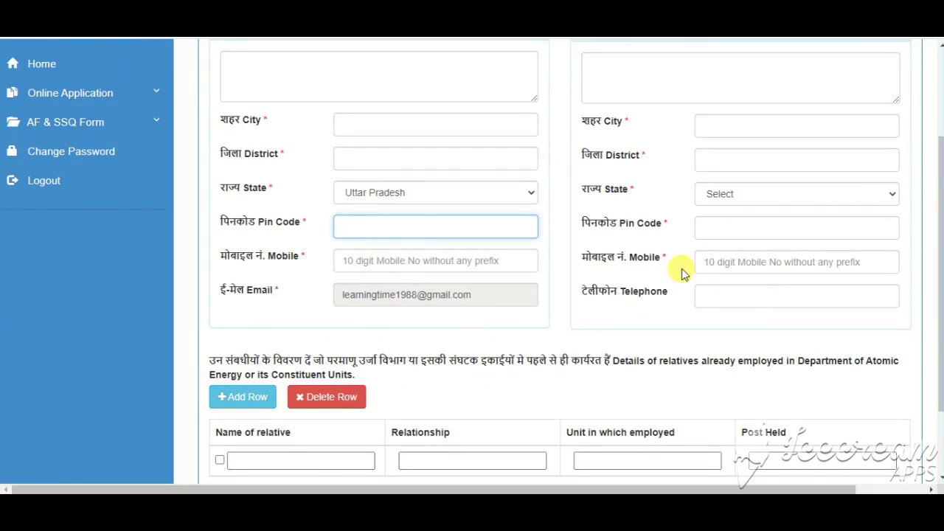
scroll(680, 268, "up", 2)
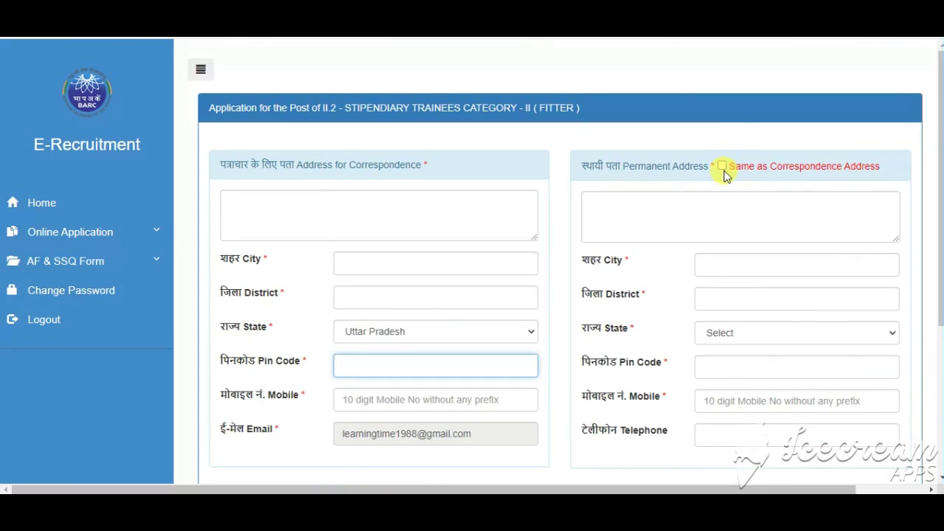
Add a second row to the table of relatives employed in the Department of Atomic Energy and go through the entry fields.
scroll(716, 257, "down", 3)
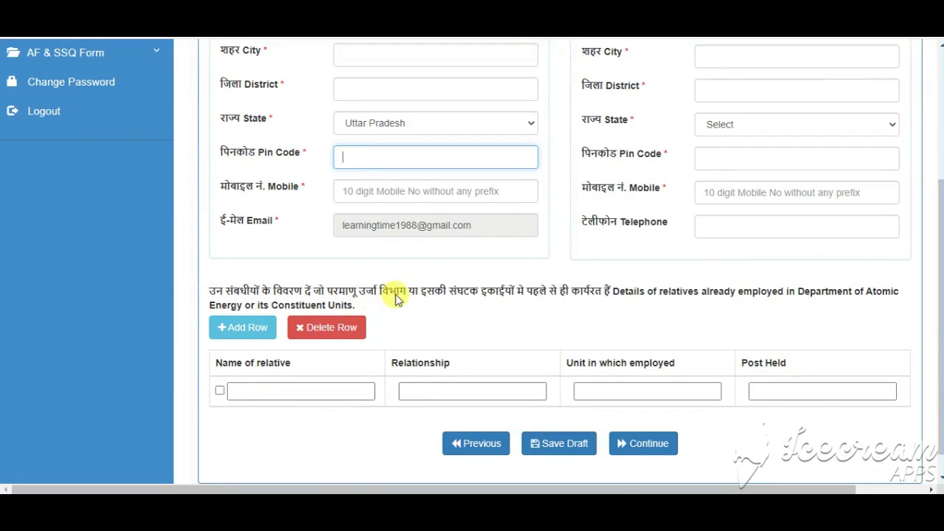
left_click(245, 329)
left_click(285, 422)
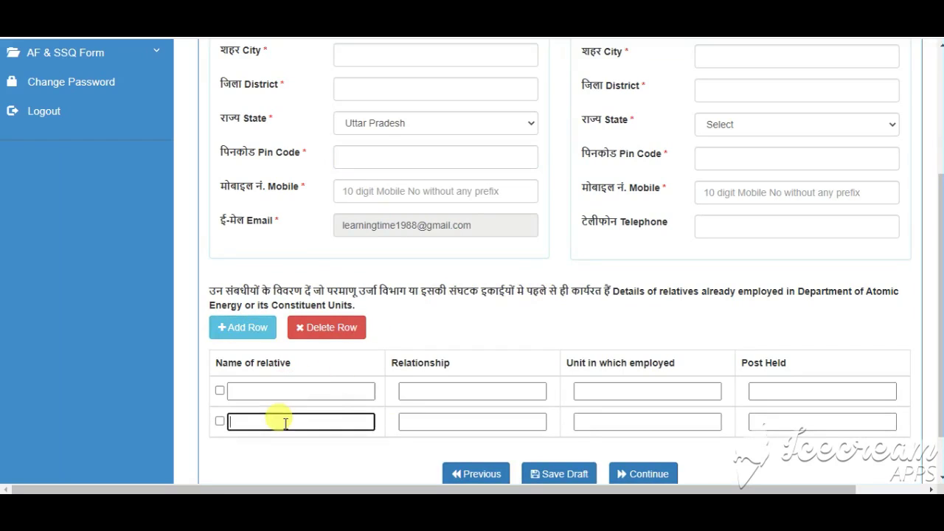
left_click(308, 389)
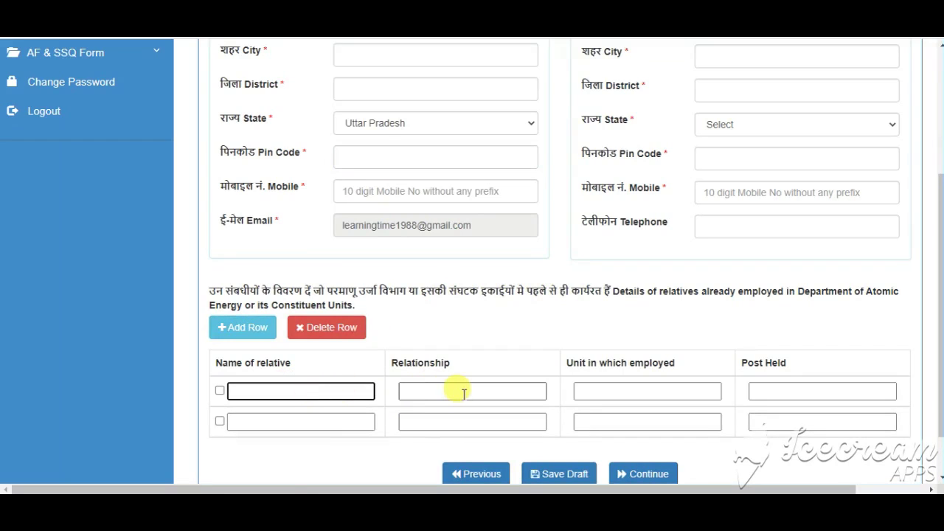
left_click(644, 388)
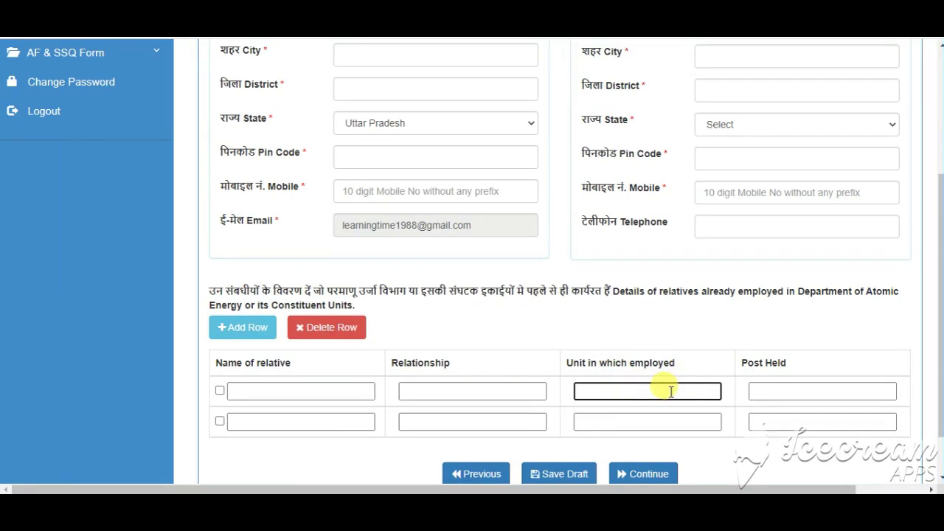
left_click(815, 389)
scroll(519, 410, "down", 2)
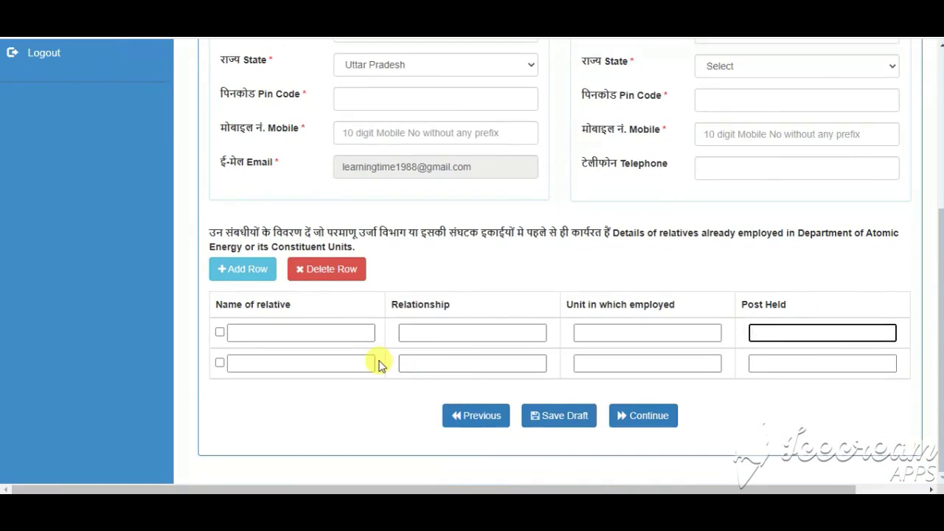
Select the first row of the relatives table and delete it.
left_click(310, 272)
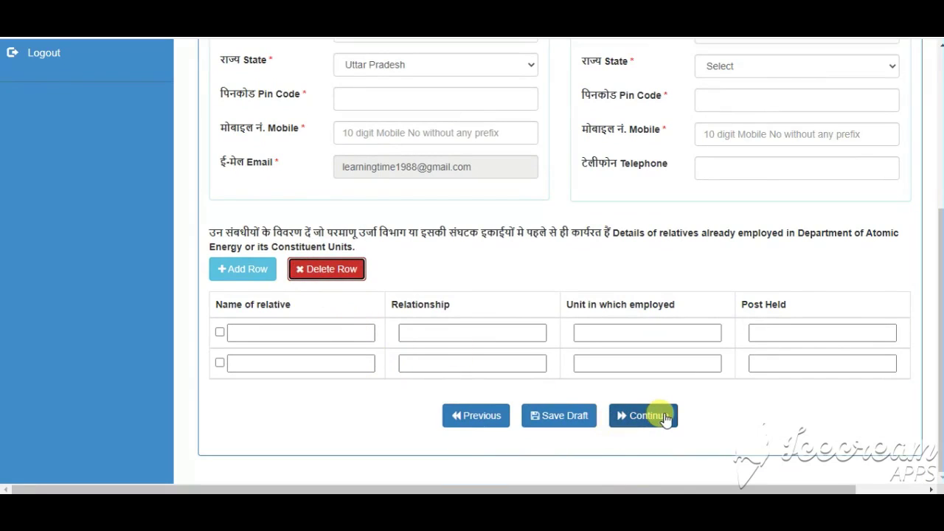
left_click(220, 333)
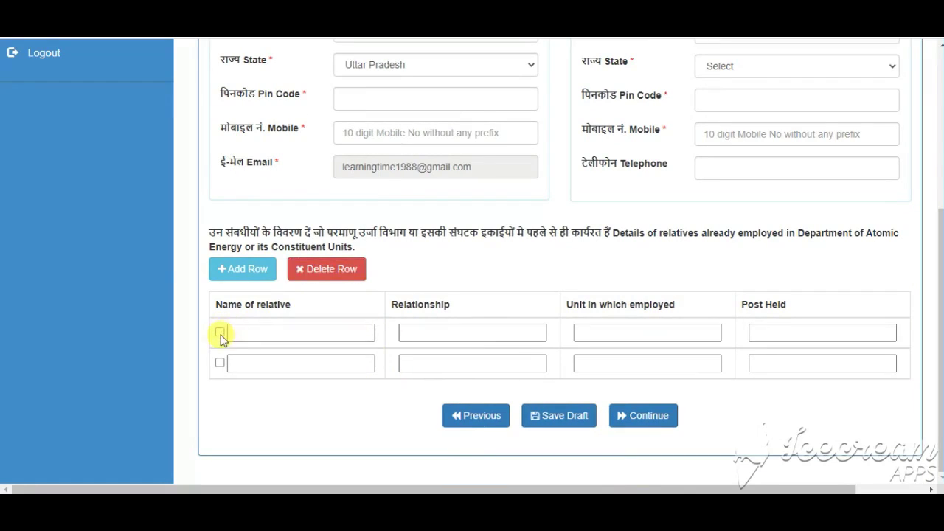
left_click(220, 332)
left_click(326, 268)
scroll(443, 324, "up", 3)
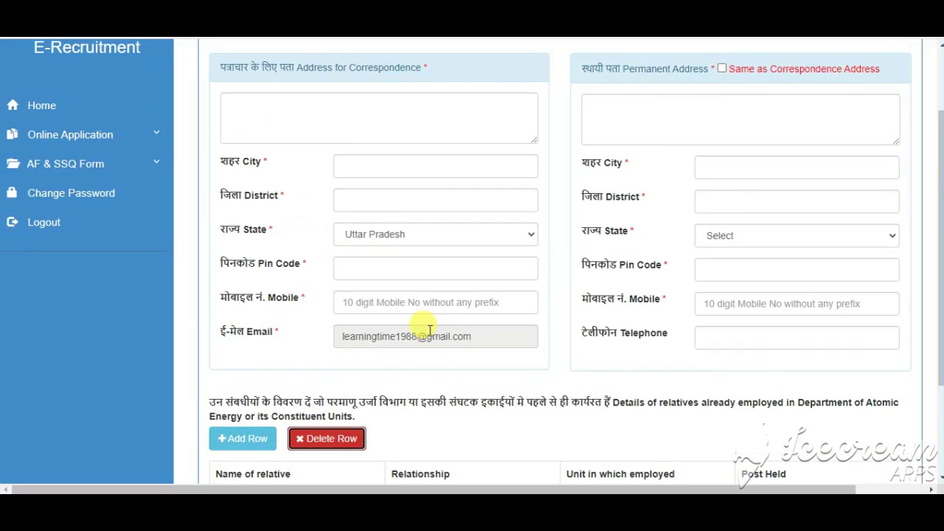
scroll(402, 310, "up", 2)
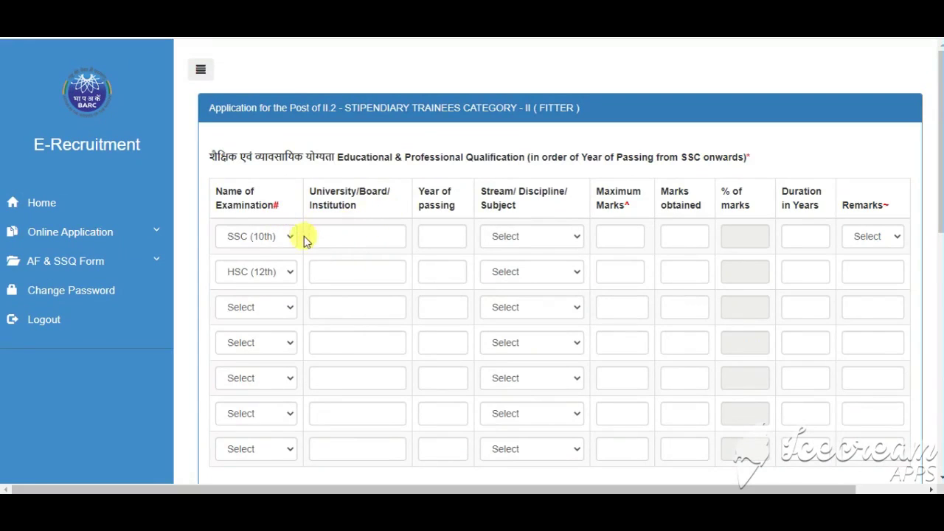
Choose ITI as the third examination in the qualifications table and look through the examination choices for the fourth and fifth rows.
scroll(337, 223, "down", 1)
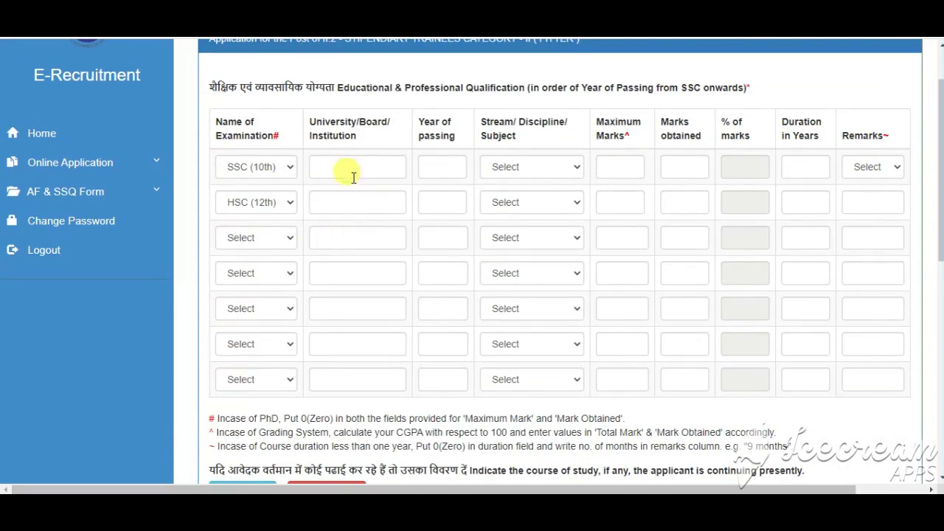
left_click(373, 172)
left_click(348, 205)
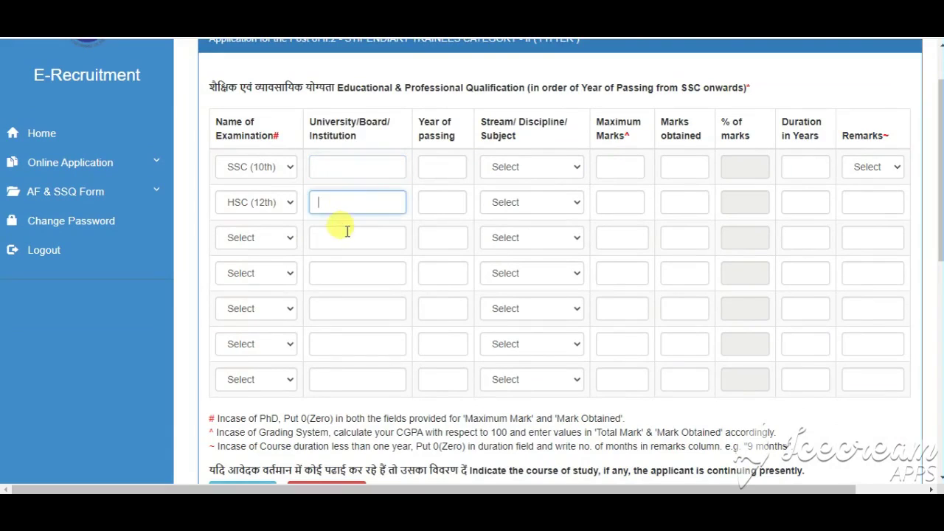
left_click(292, 239)
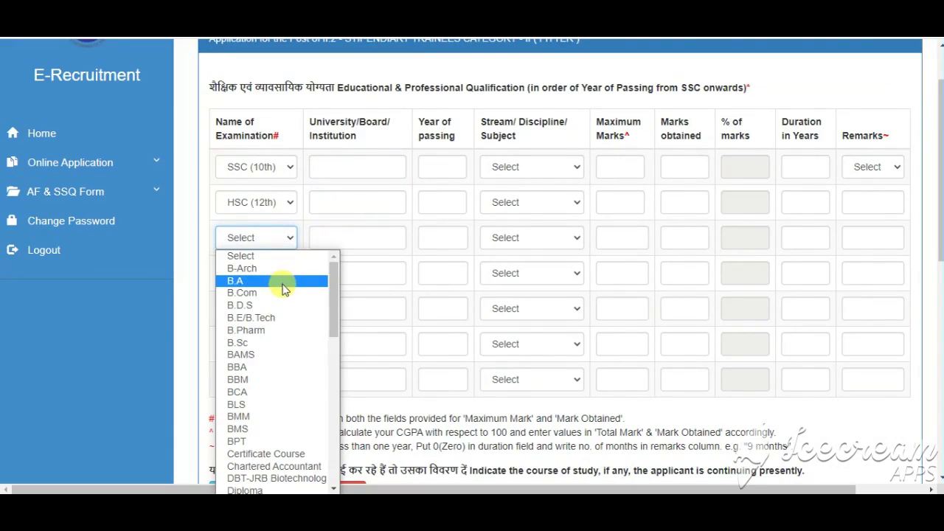
scroll(280, 285, "down", 10)
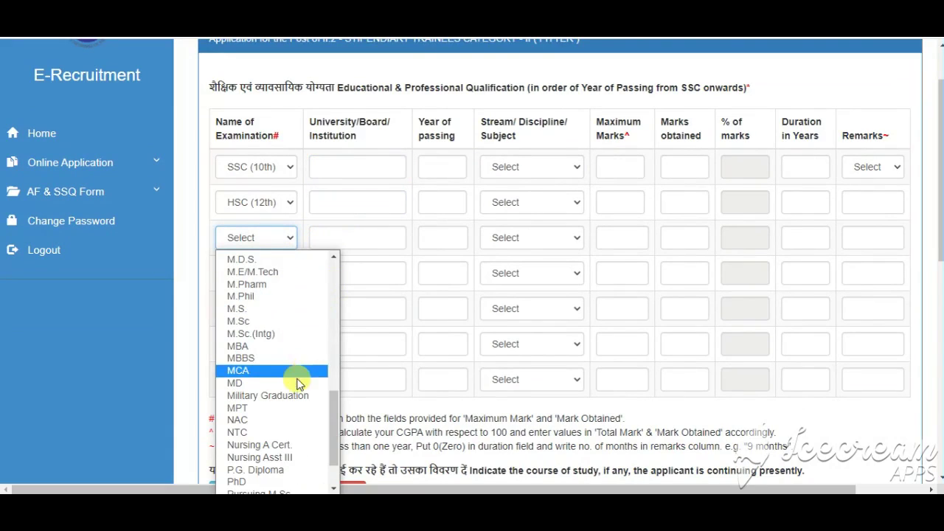
scroll(274, 295, "up", 6)
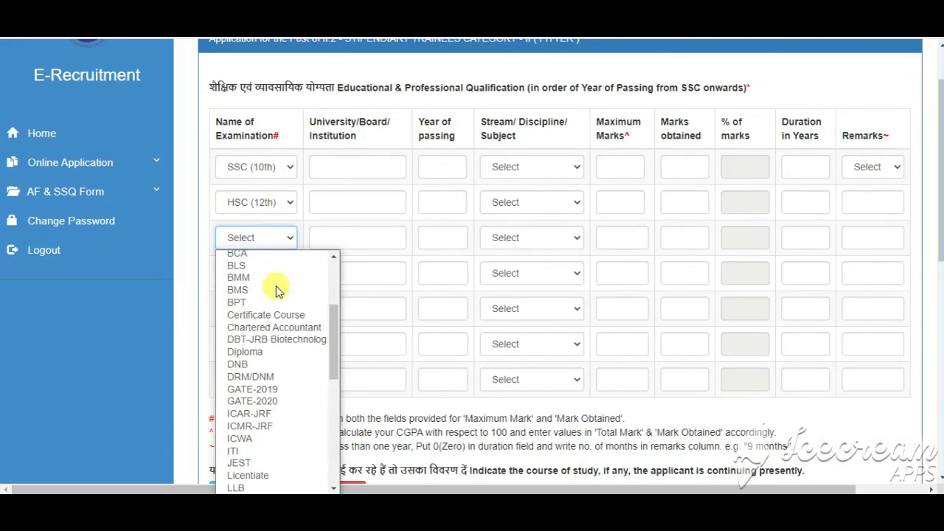
scroll(286, 309, "up", 4)
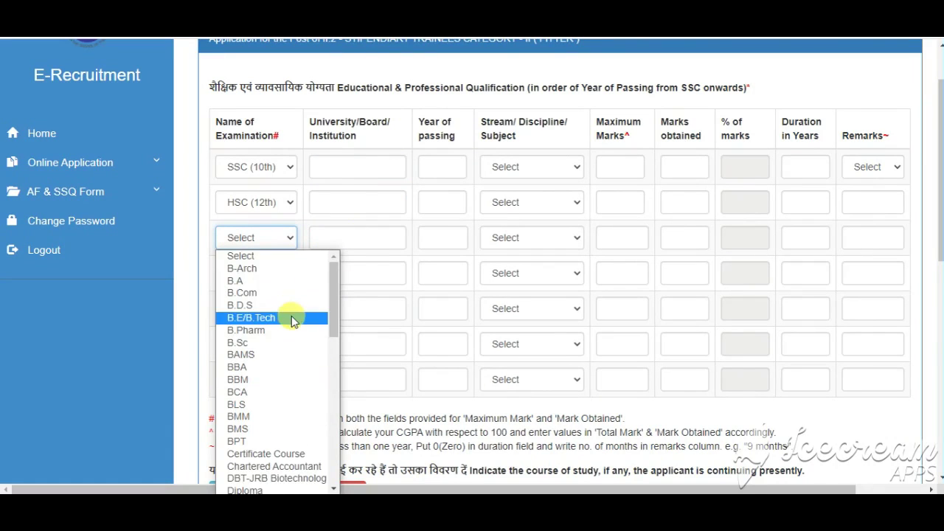
left_click(320, 262)
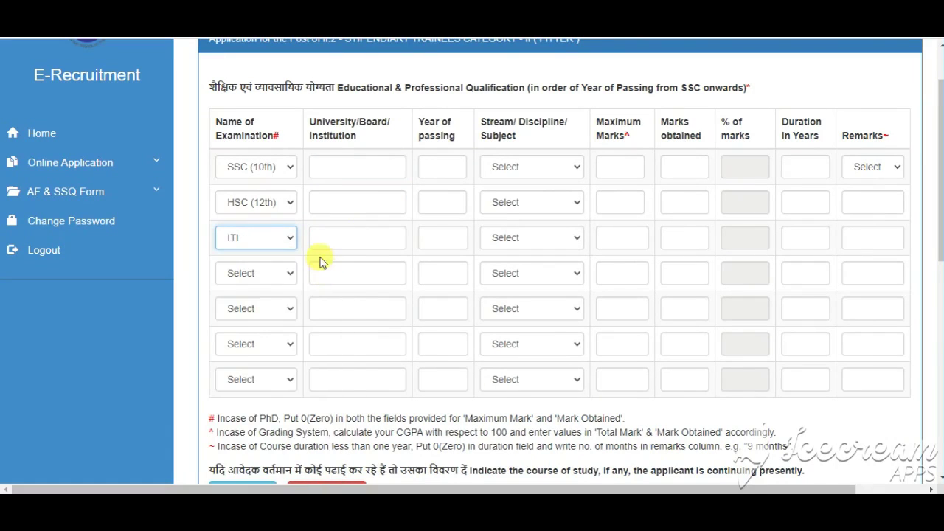
left_click(270, 275)
scroll(269, 262, "down", 1)
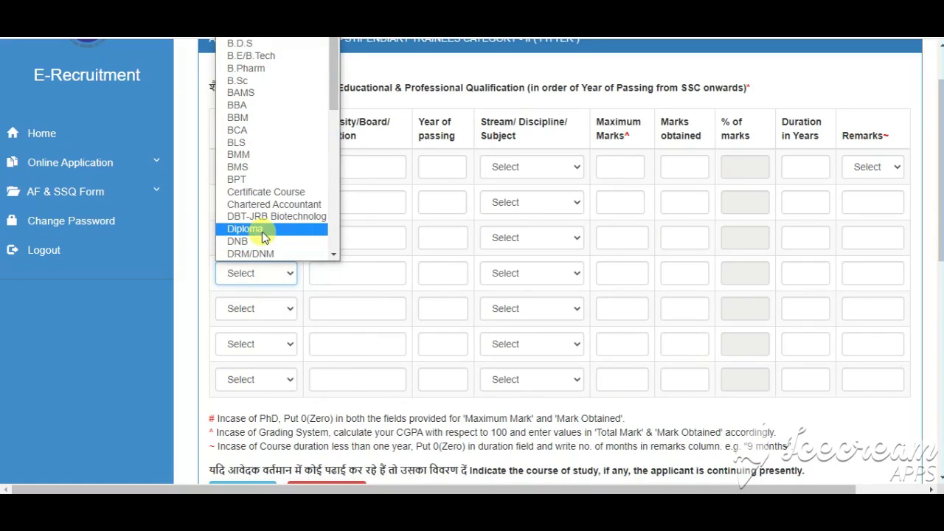
left_click(278, 315)
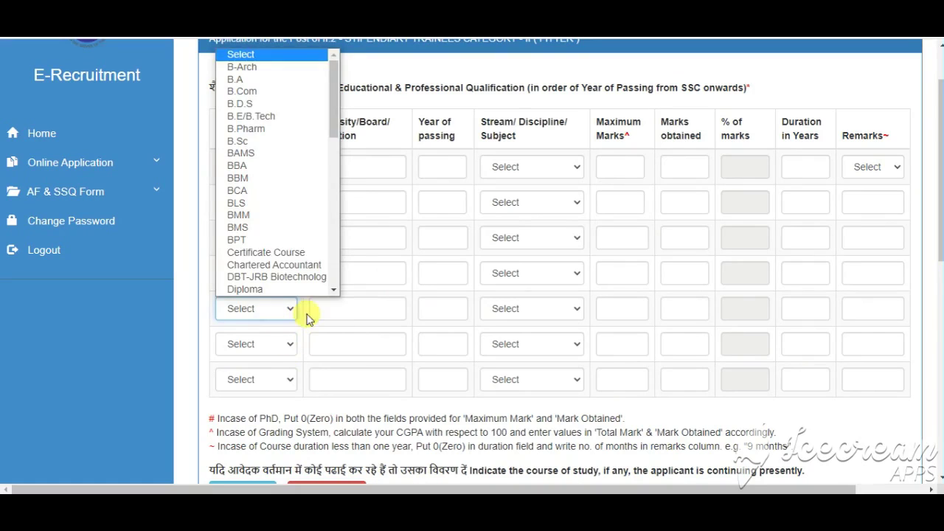
left_click(390, 269)
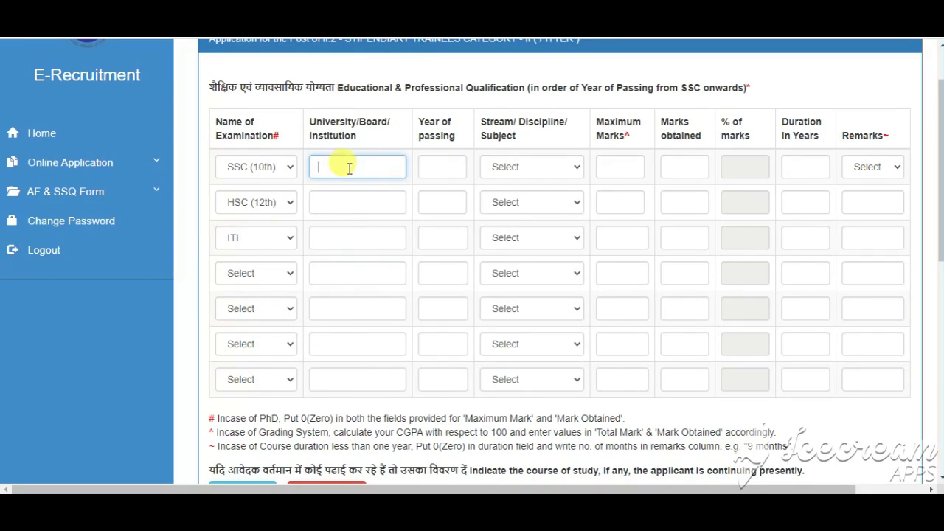
Set the SSC (10th) row's stream to With Maths & Science and its remarks to PASS.
left_click(435, 168)
left_click(537, 168)
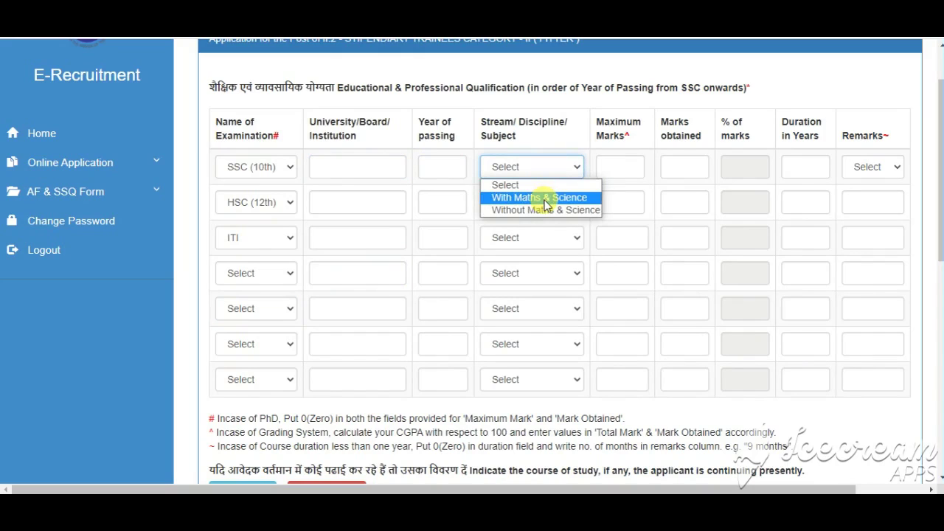
left_click(543, 199)
left_click(617, 166)
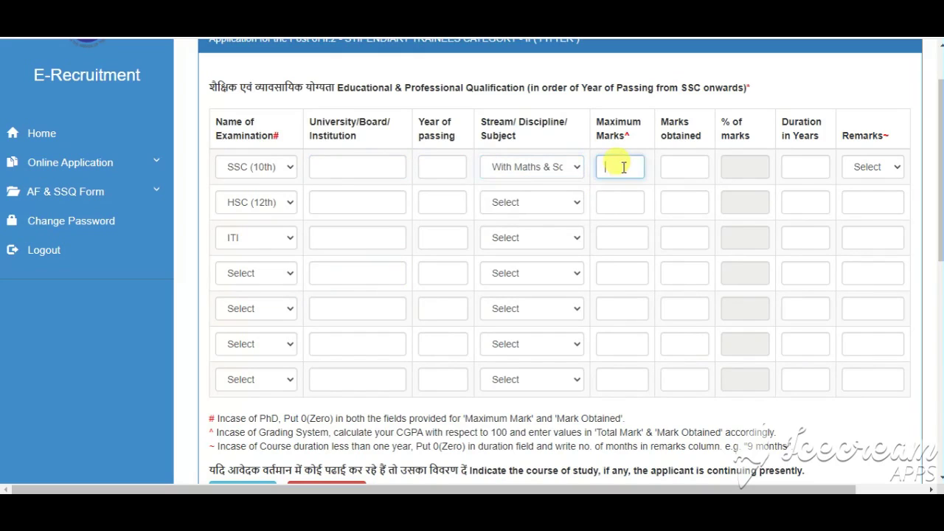
left_click(691, 171)
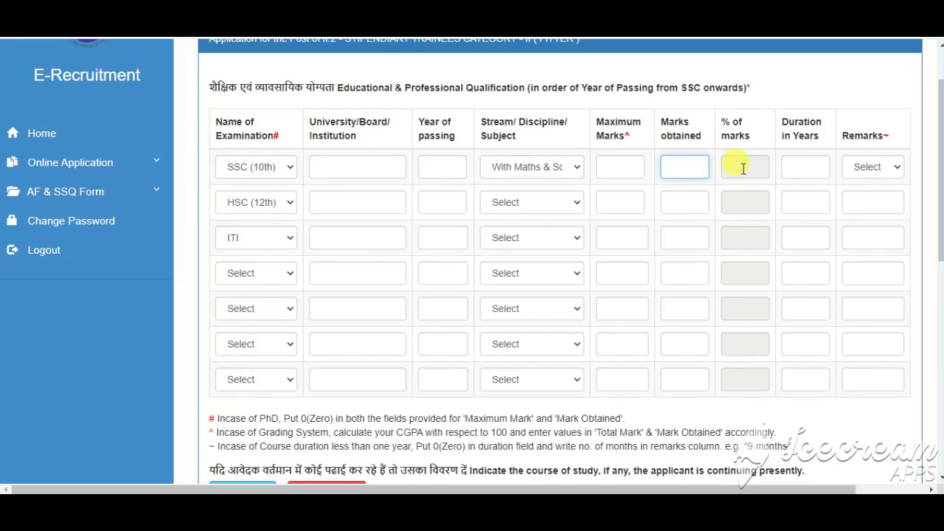
left_click(825, 171)
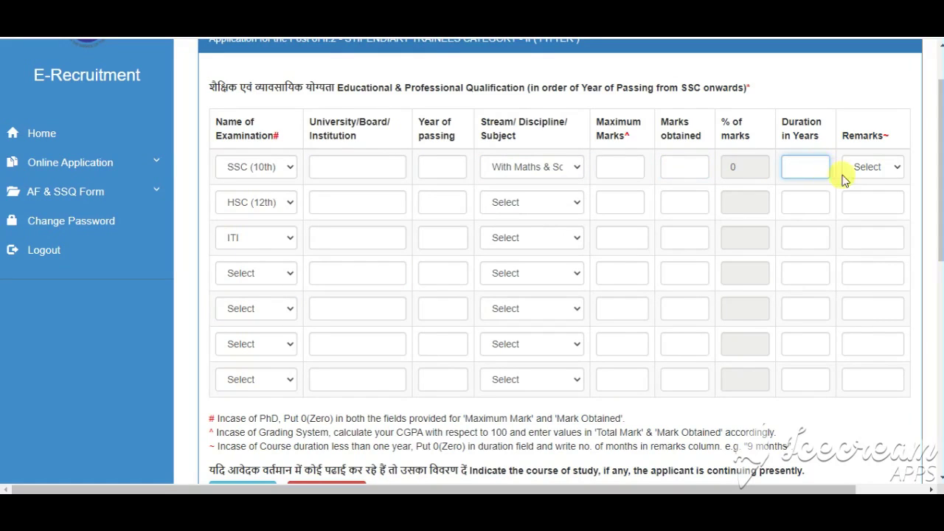
left_click(888, 174)
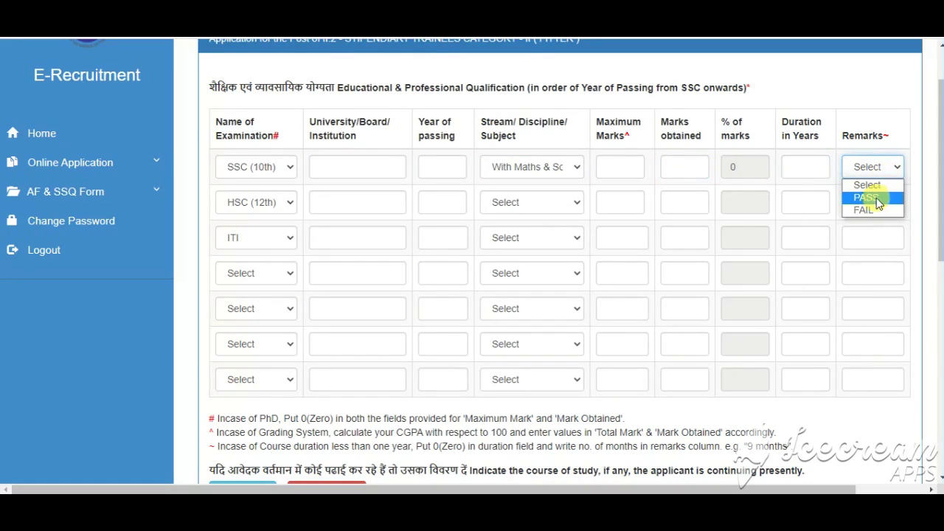
left_click(878, 199)
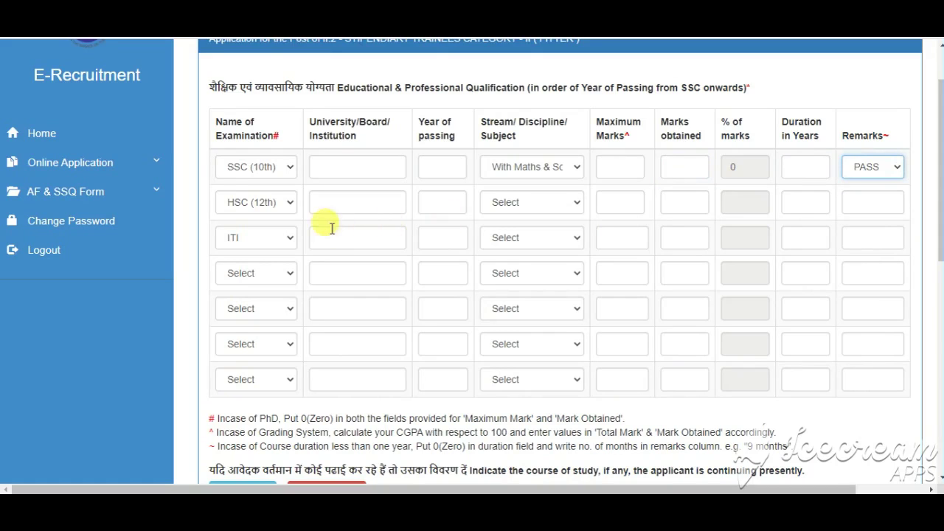
Examine the current-study and experience tables, including the employer type choices and the experience row's entry fields.
scroll(521, 290, "down", 3)
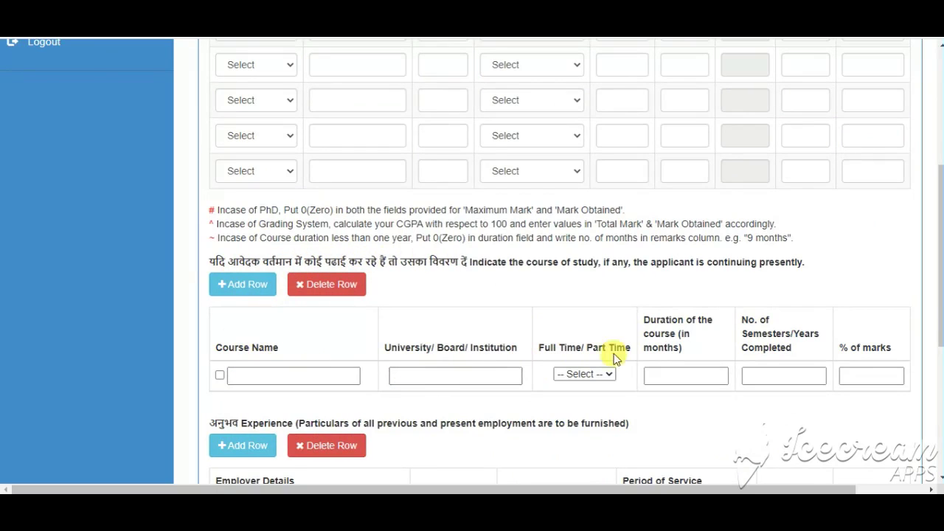
scroll(642, 351, "down", 1)
scroll(485, 337, "down", 1)
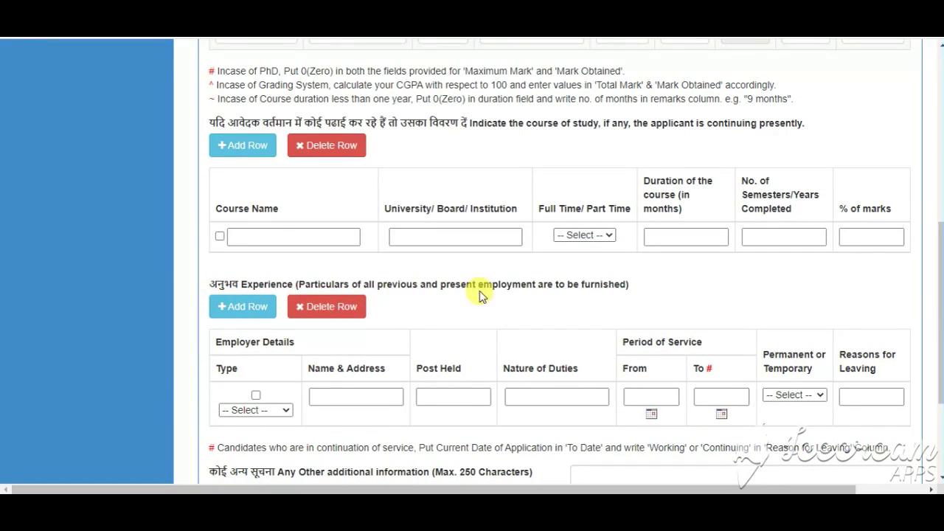
left_click(257, 410)
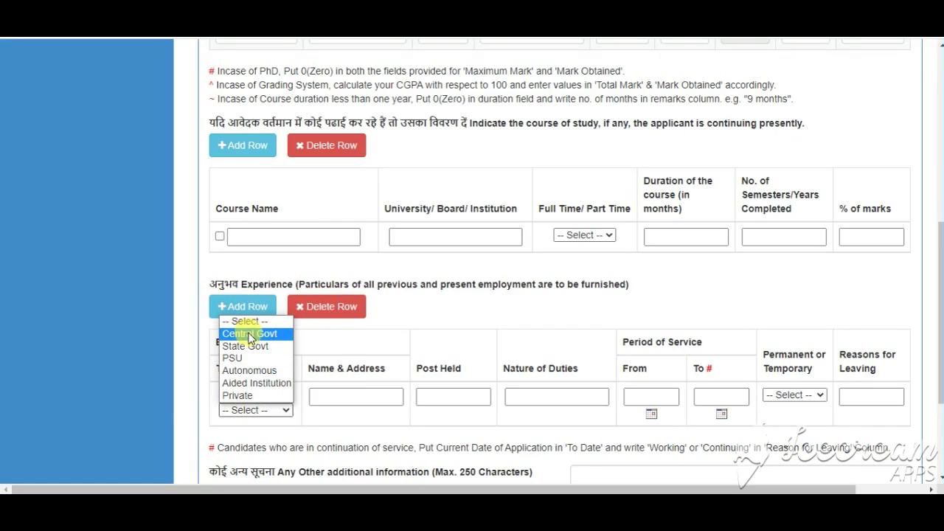
left_click(352, 401)
left_click(352, 400)
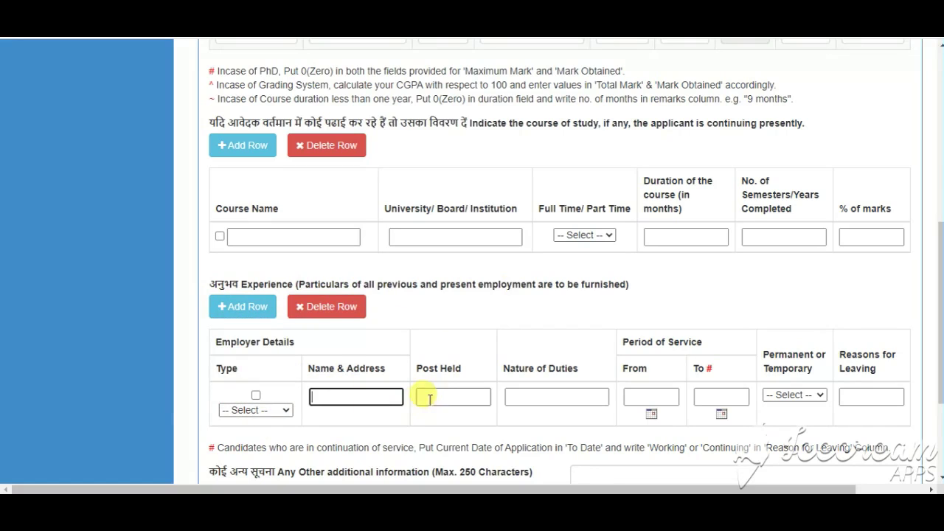
left_click(457, 398)
left_click(546, 396)
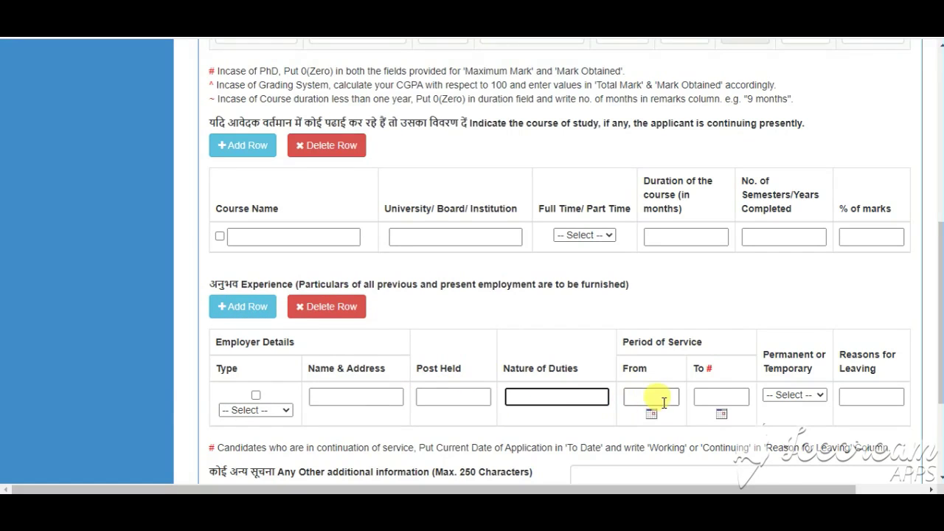
left_click(825, 399)
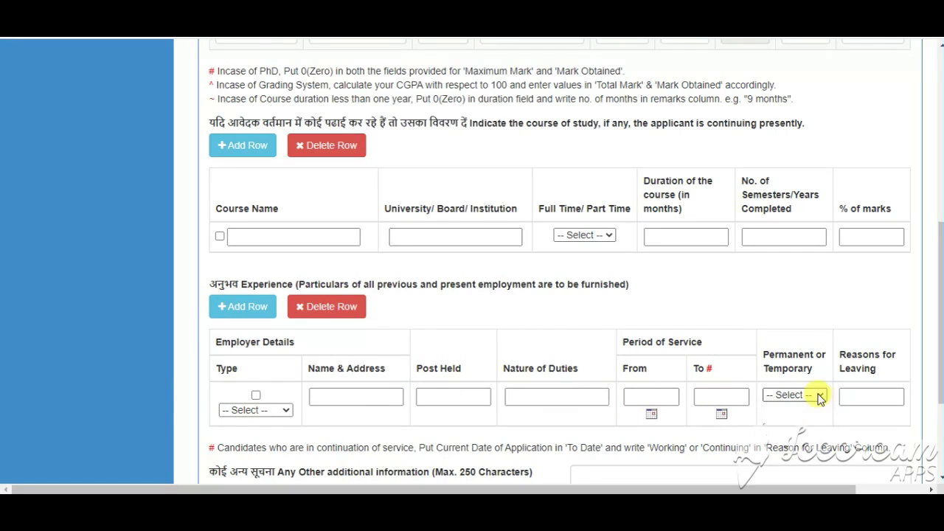
left_click(863, 394)
Check the additional information field and the end of the form, and return to the educational qualifications table.
scroll(811, 401, "down", 3)
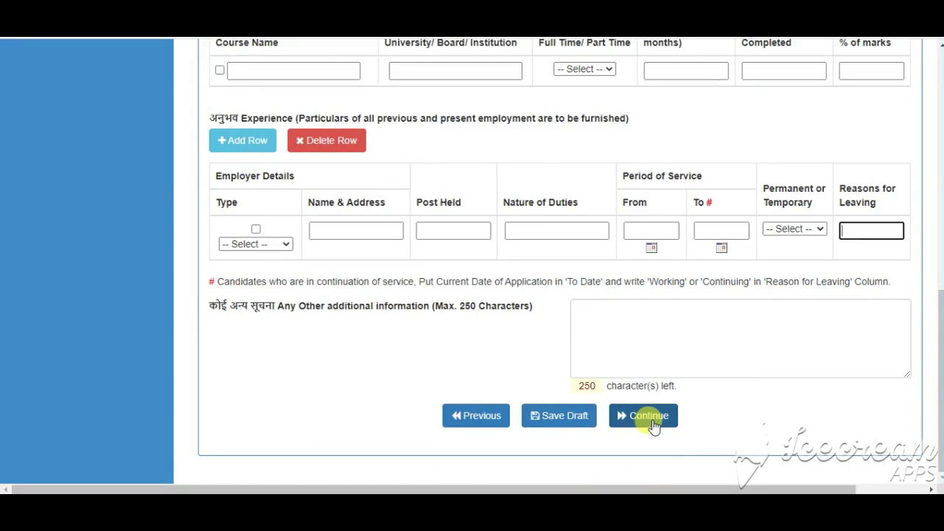
scroll(651, 425, "up", 4)
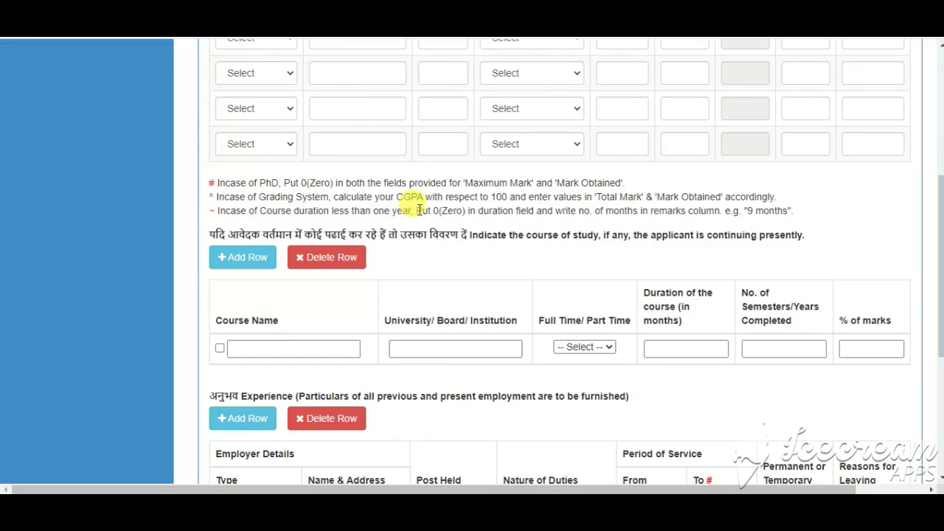
scroll(441, 316, "up", 3)
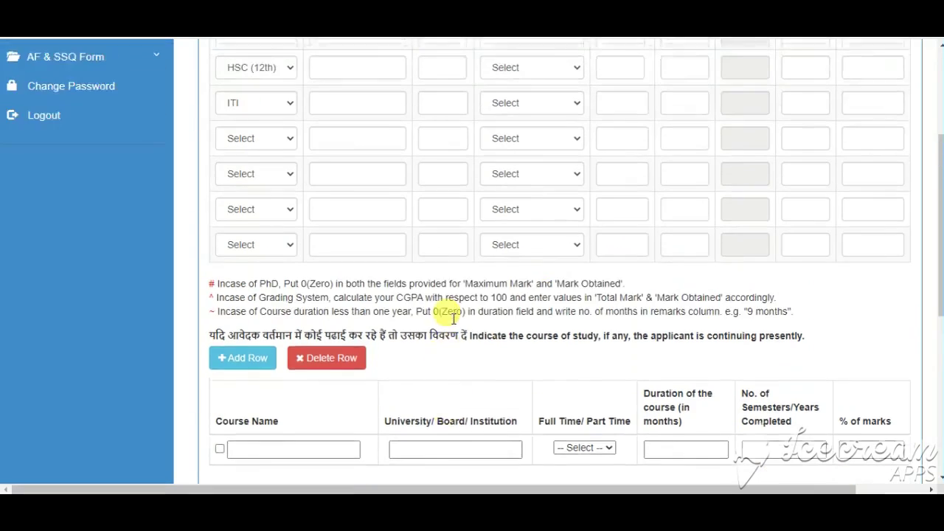
scroll(302, 265, "up", 2)
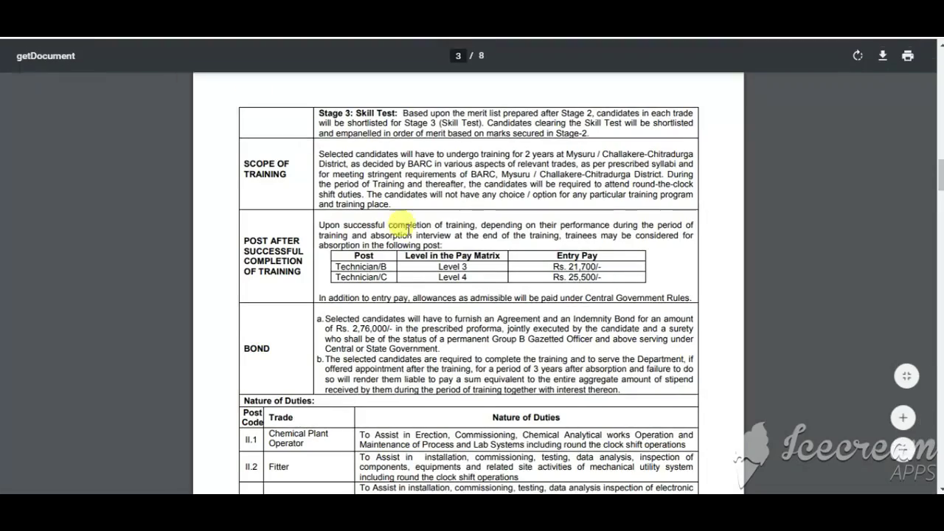
In the BARC Mysuru advertisement PDF, read the Stipendiary Trainees Category-I posts, eligibility criteria, selection method, bond and duties from the first page.
scroll(453, 245, "up", 4)
scroll(464, 243, "down", 7)
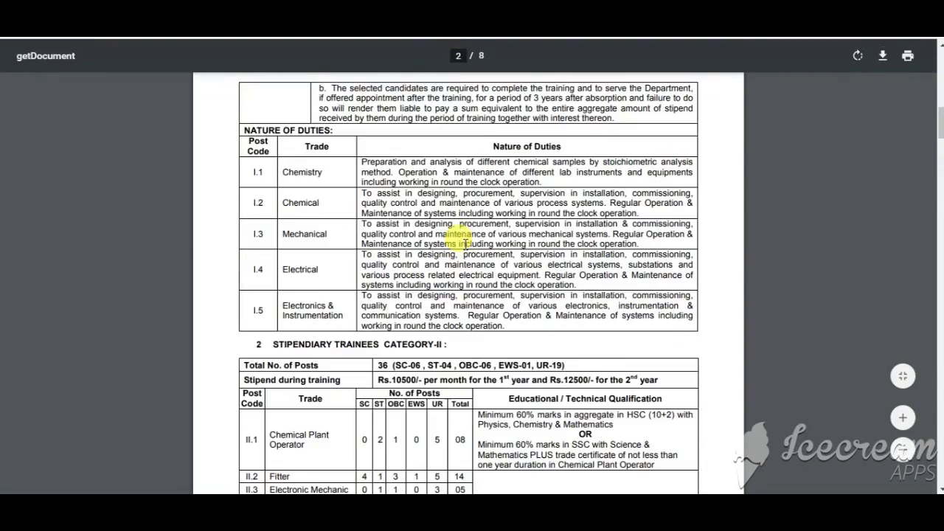
scroll(465, 243, "up", 15)
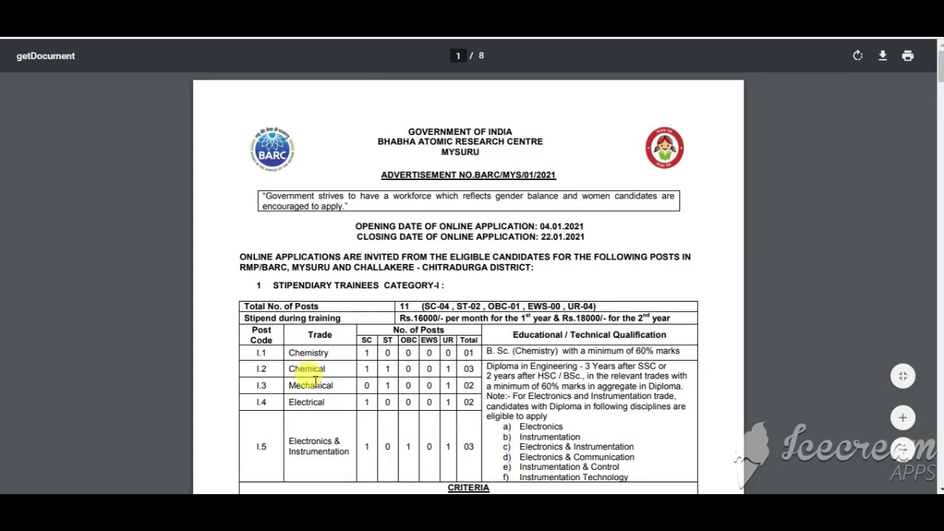
scroll(309, 431, "down", 2)
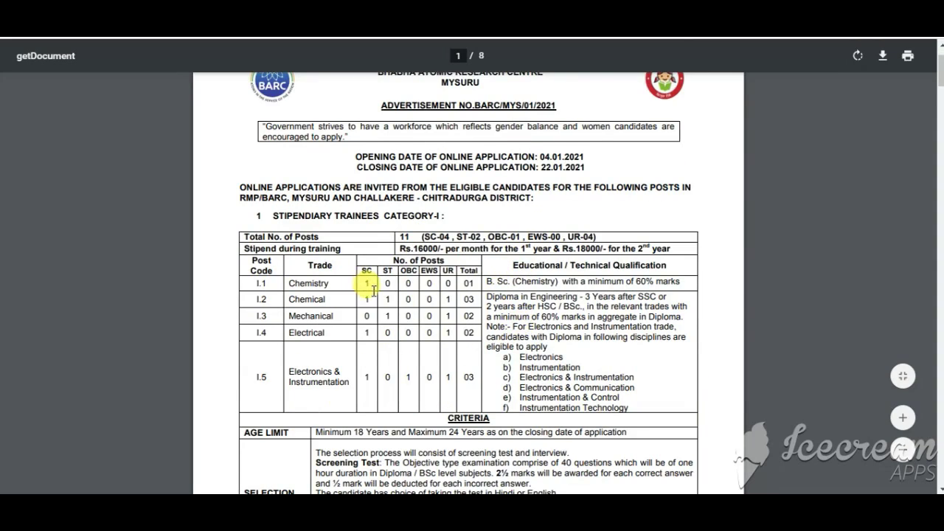
scroll(374, 290, "down", 4)
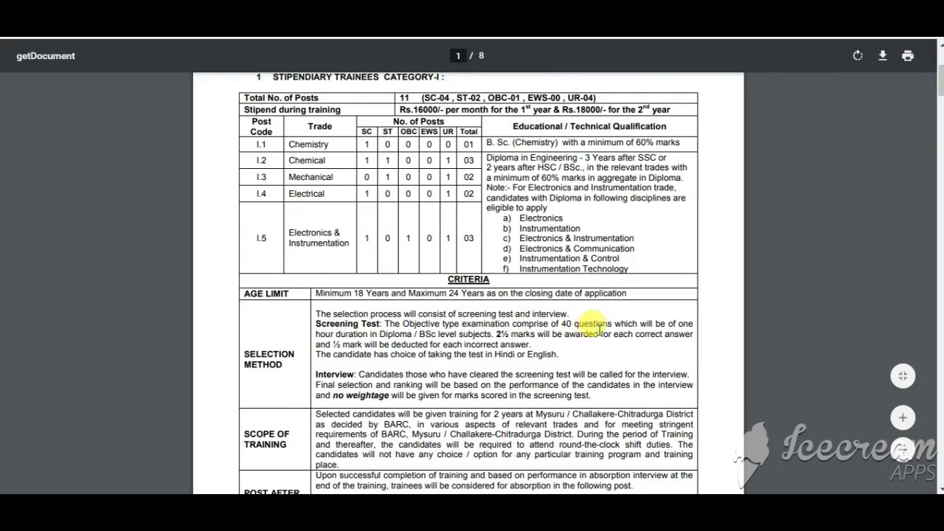
scroll(391, 375, "down", 1)
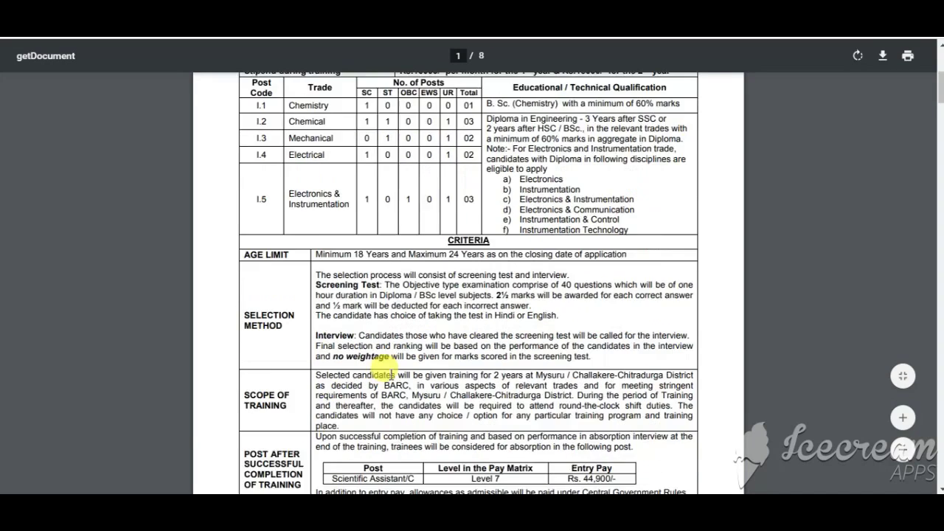
scroll(391, 374, "down", 4)
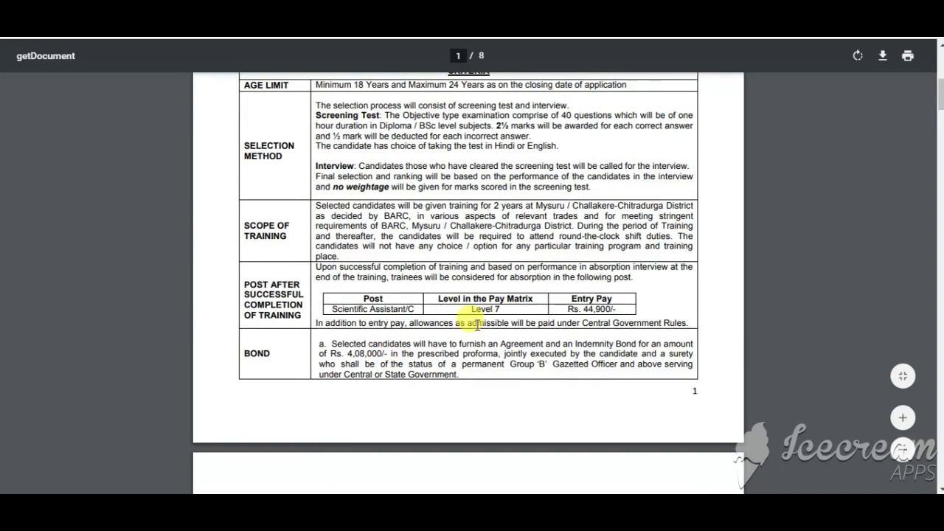
scroll(479, 329, "down", 5)
scroll(391, 380, "down", 5)
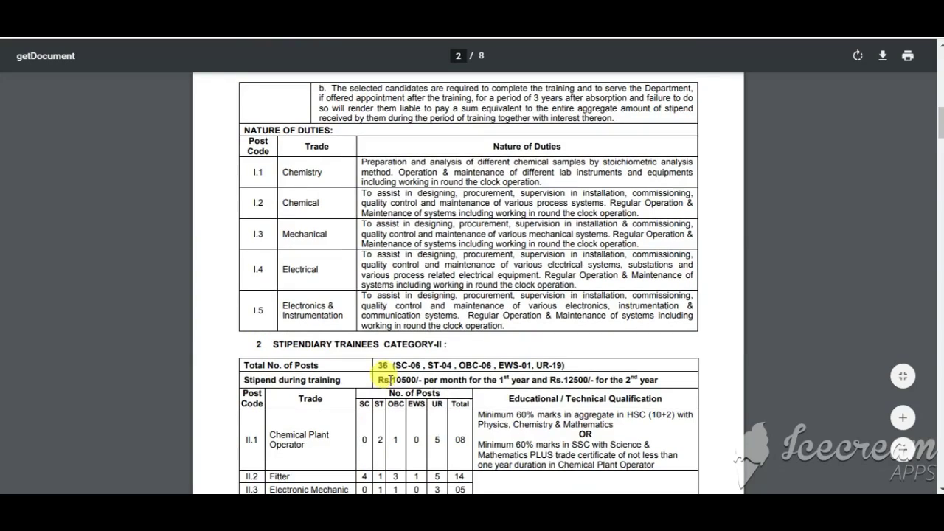
Read the advertisement's Stipendiary Trainees Category-II posts, qualifications and duties, and the Technician/B Boiler Attendant requirements and selection method.
scroll(369, 350, "down", 3)
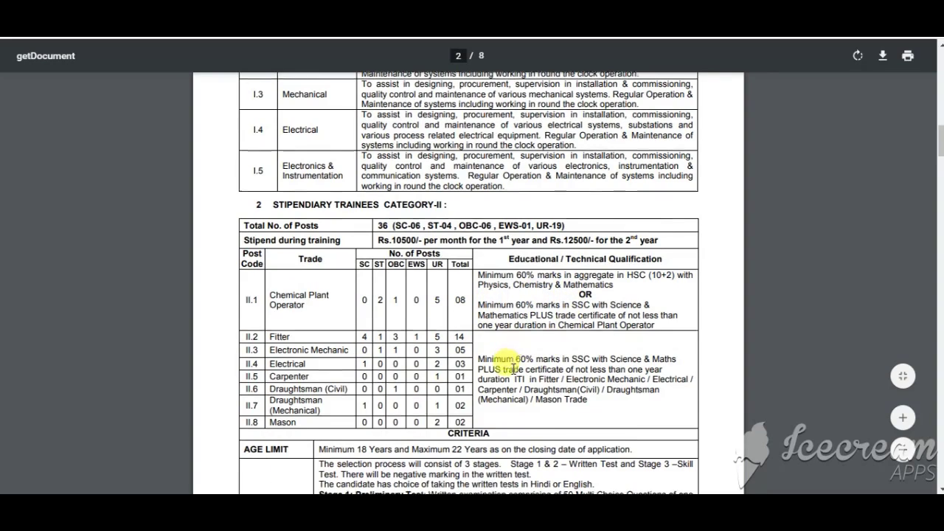
scroll(514, 368, "down", 10)
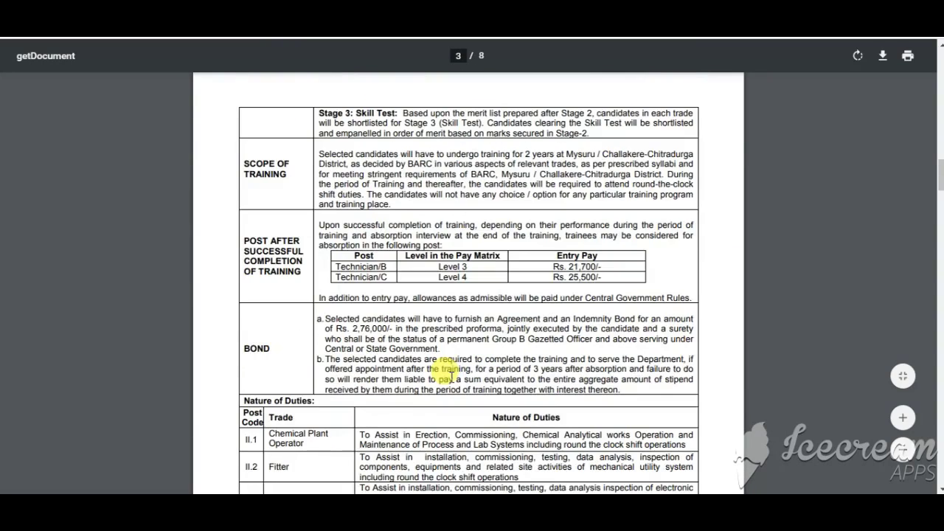
scroll(452, 376, "down", 3)
scroll(452, 377, "down", 3)
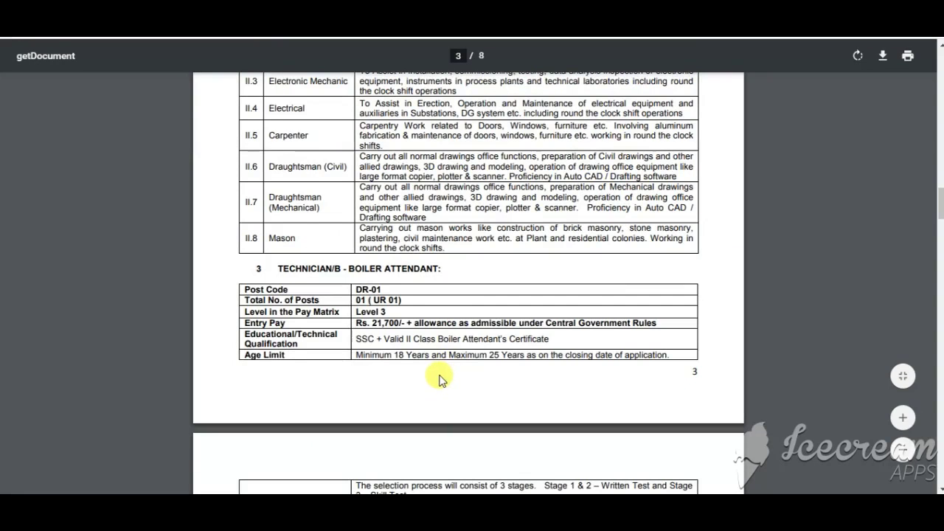
scroll(393, 360, "down", 3)
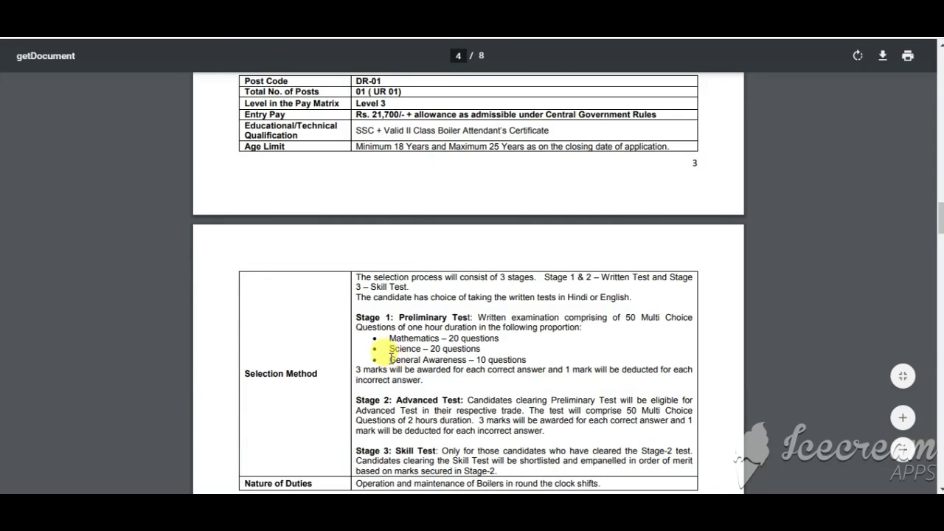